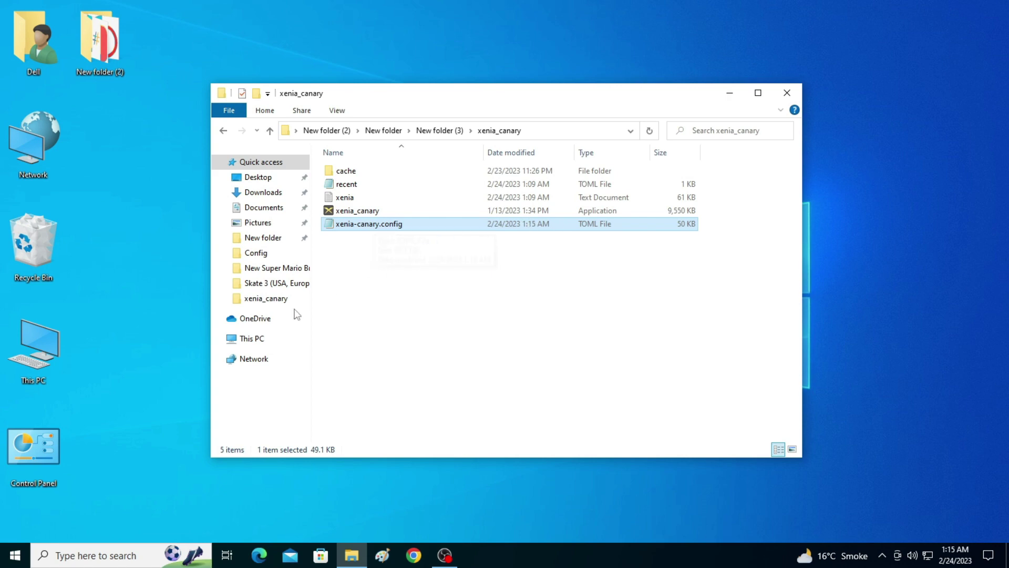
right_click(54, 337)
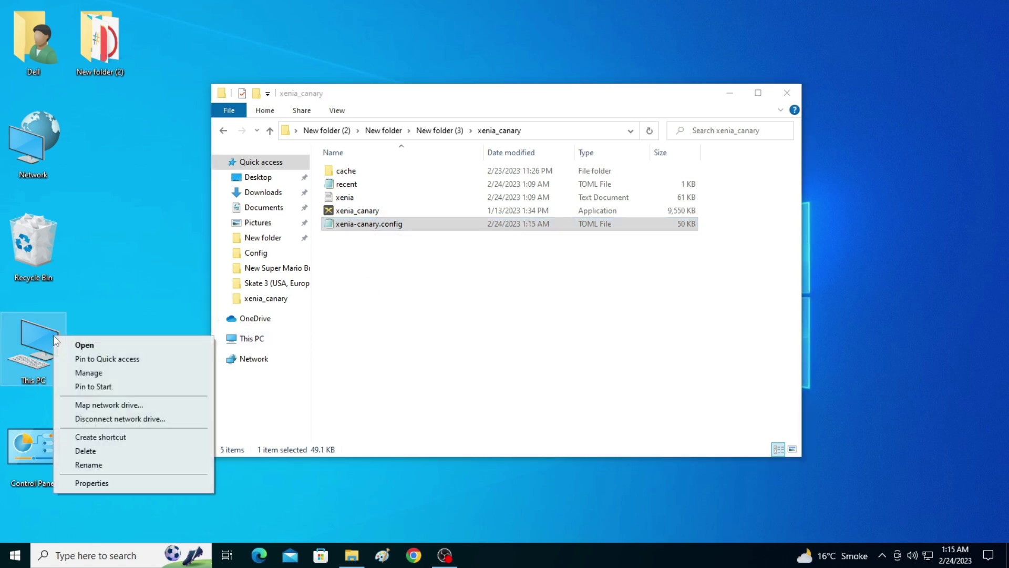
left_click(80, 343)
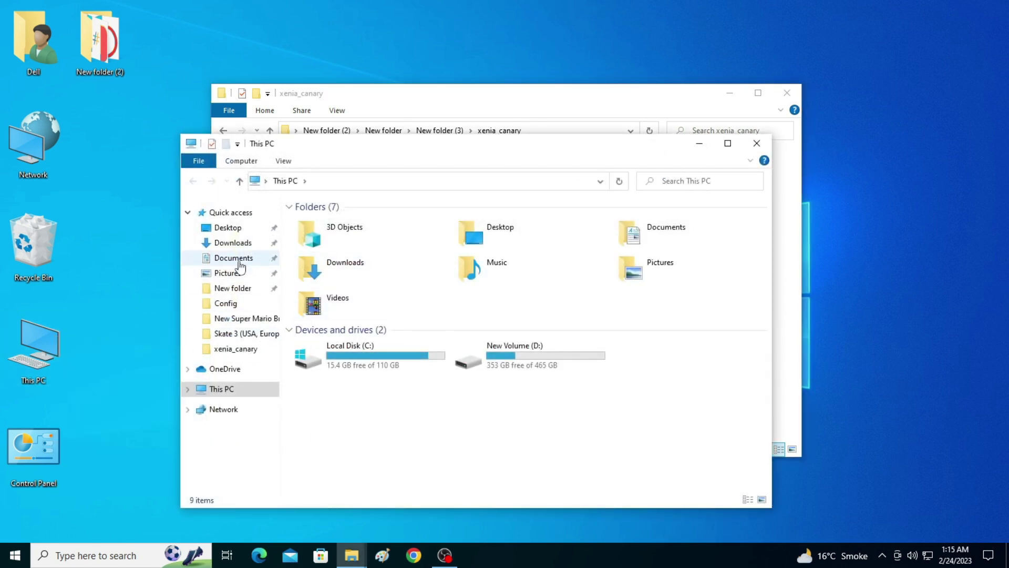
left_click(233, 258)
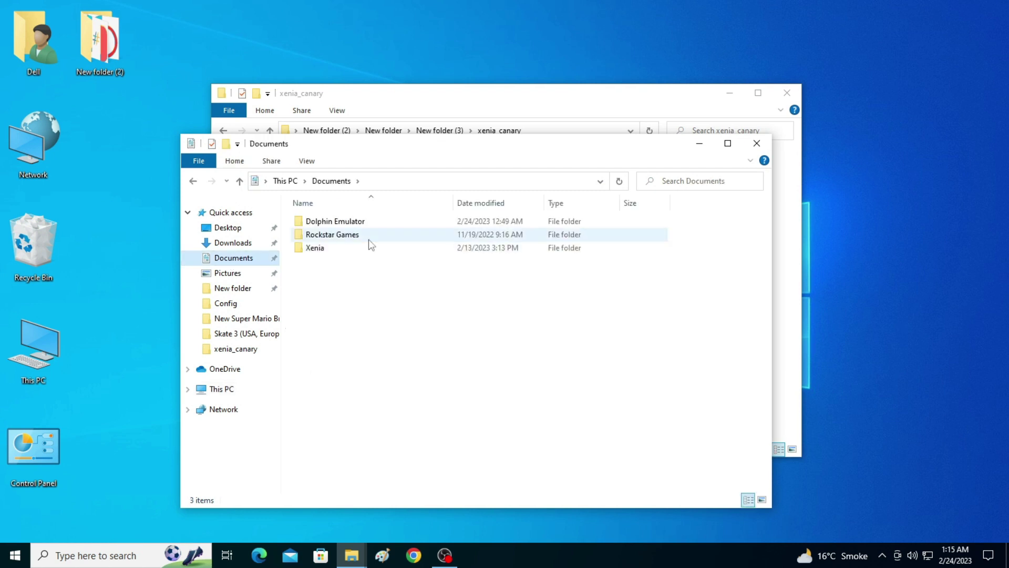
double_click(330, 251)
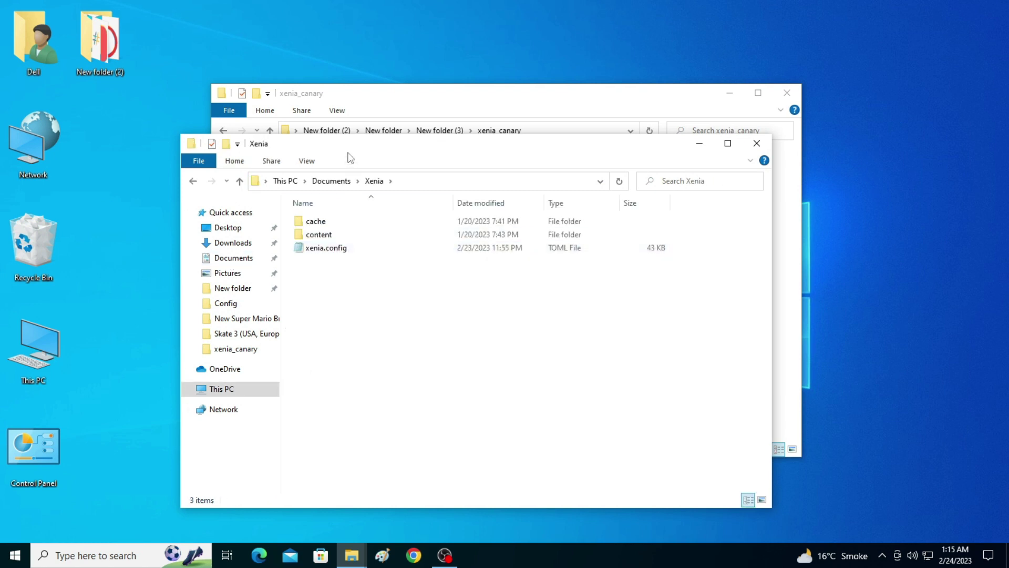
left_click_drag(343, 151, 672, 109)
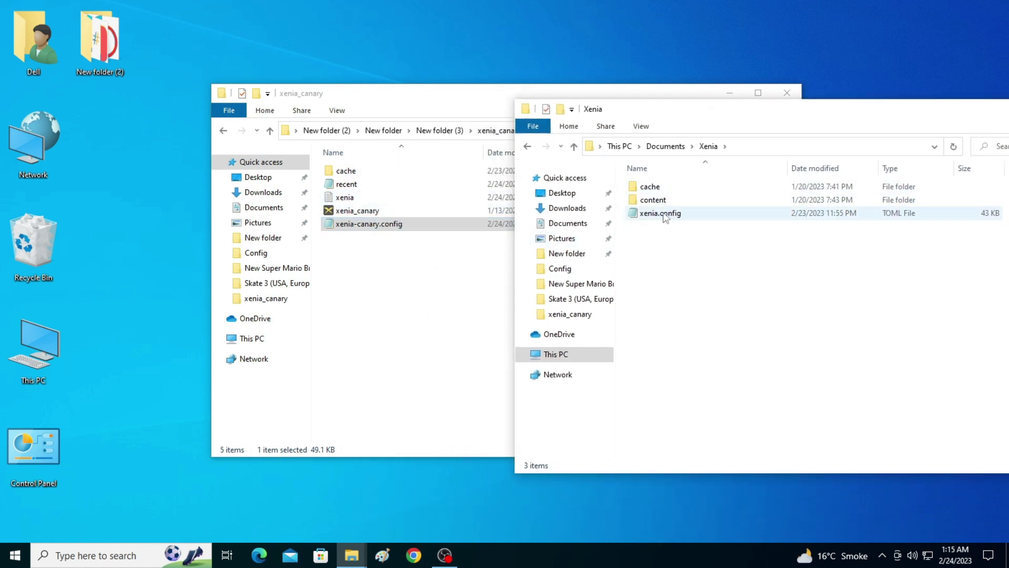
left_click_drag(740, 116, 372, 135)
left_click(735, 118)
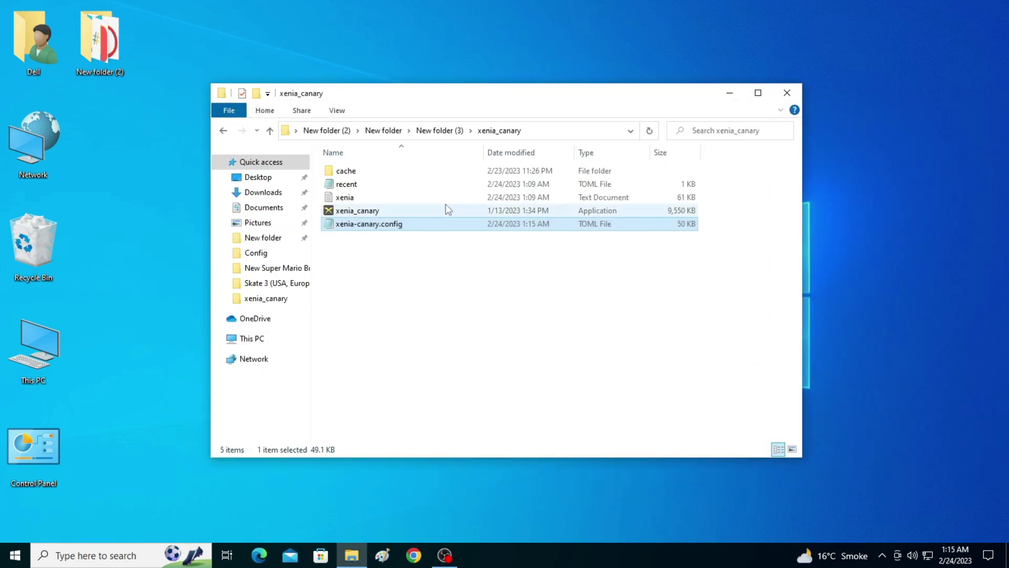
Open xenia-canary.config in Notepad via Open with.
right_click(381, 224)
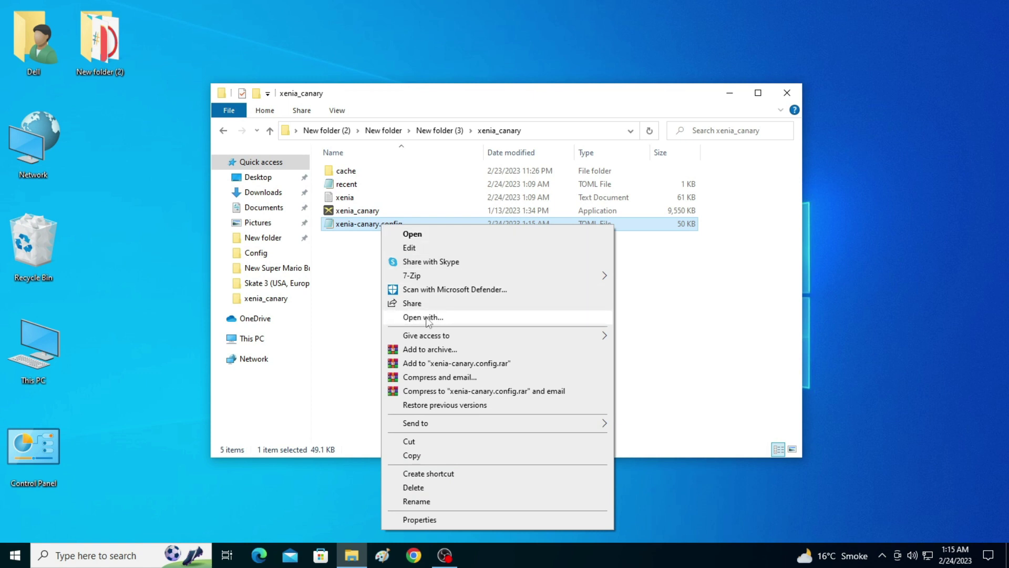
left_click(434, 318)
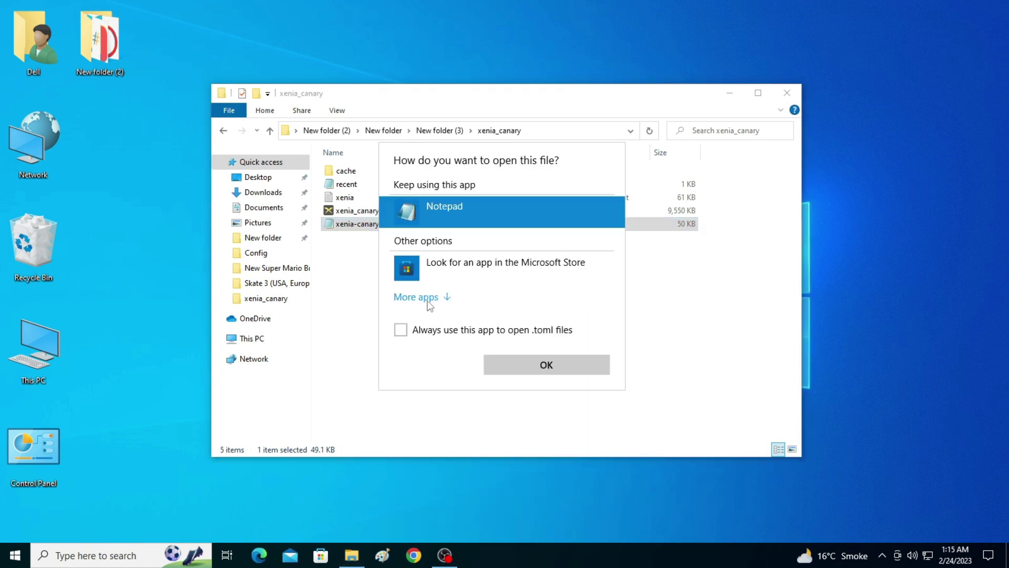
left_click(428, 303)
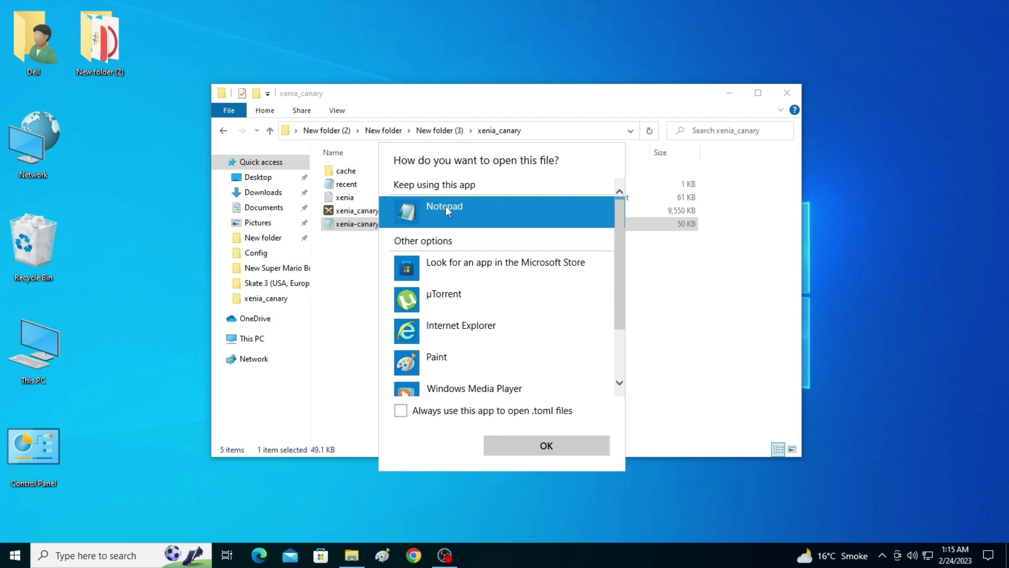
left_click(564, 452)
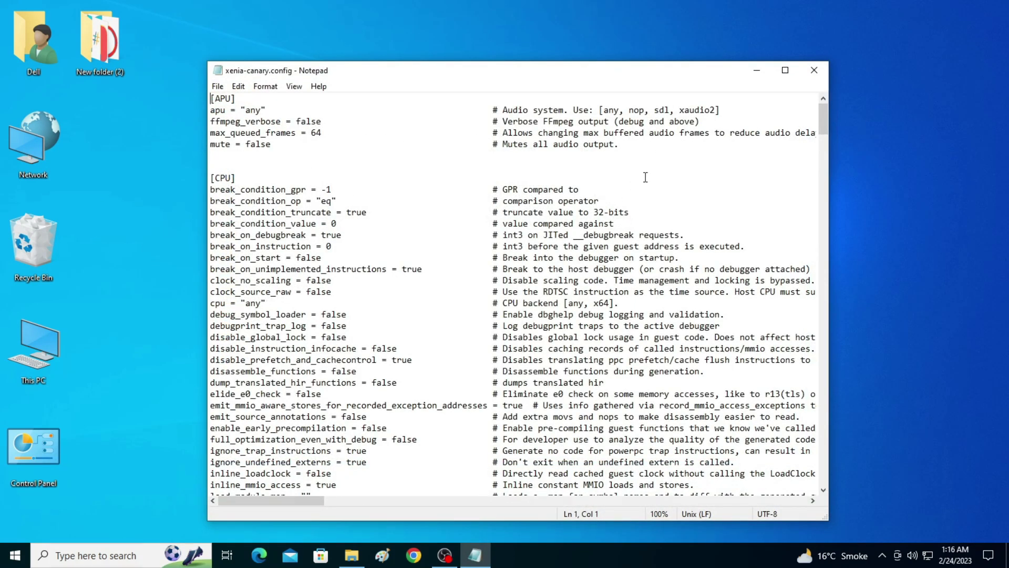
Change the gpu value from 'any' to 'vulkan', save the file and close Notepad.
left_click_drag(822, 119, 824, 279)
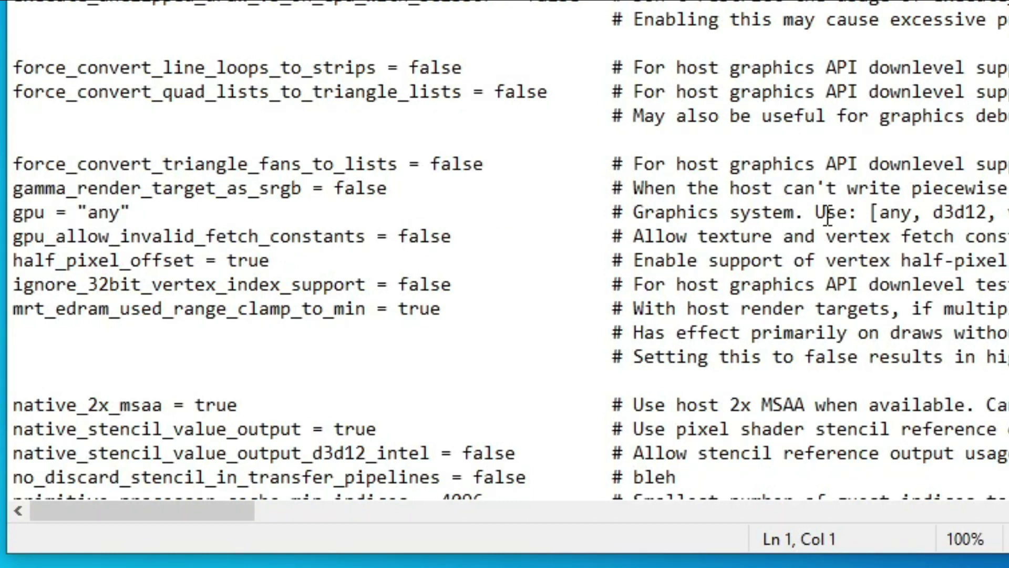
left_click_drag(122, 212, 93, 211)
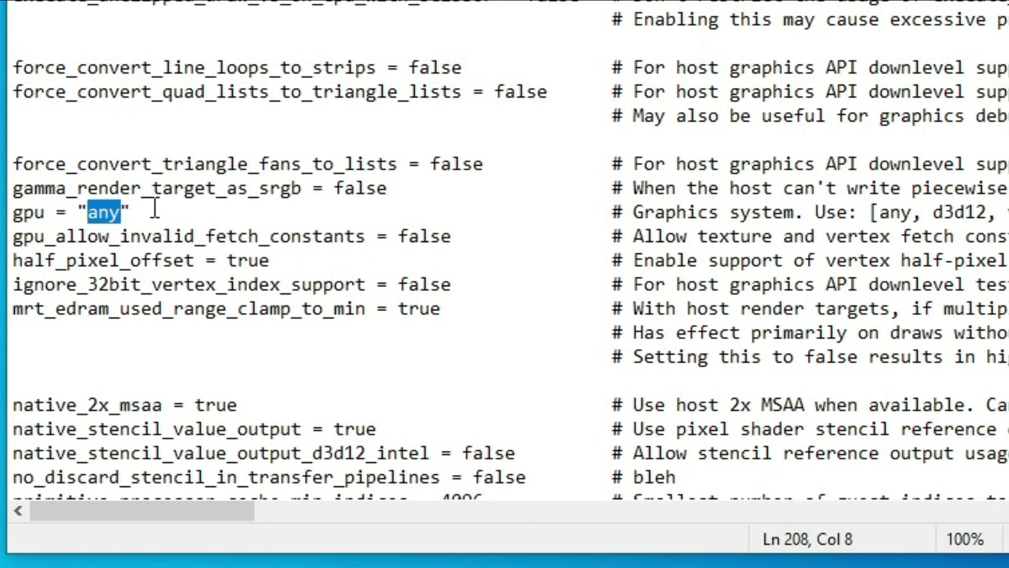
type("vulk")
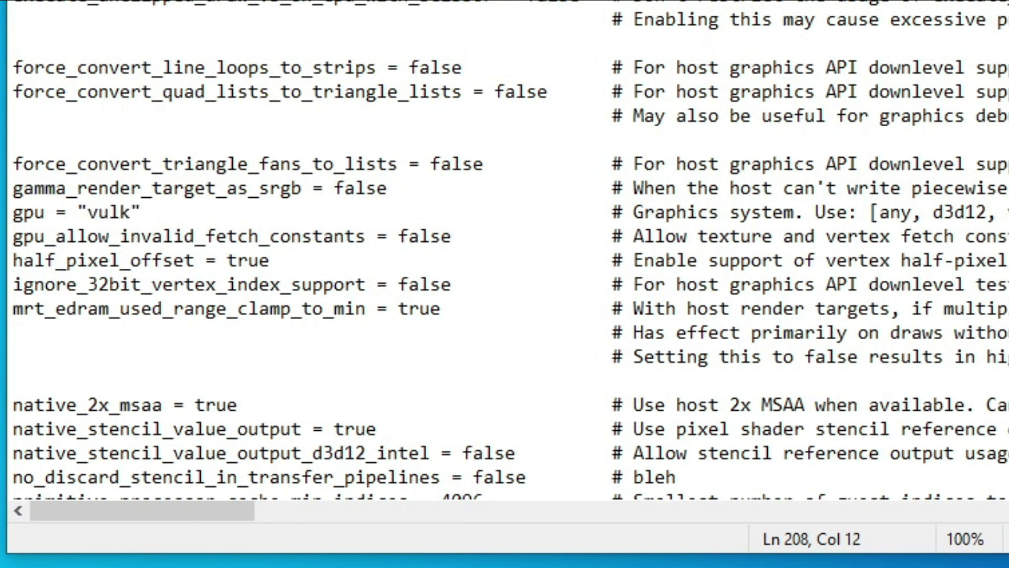
type("an")
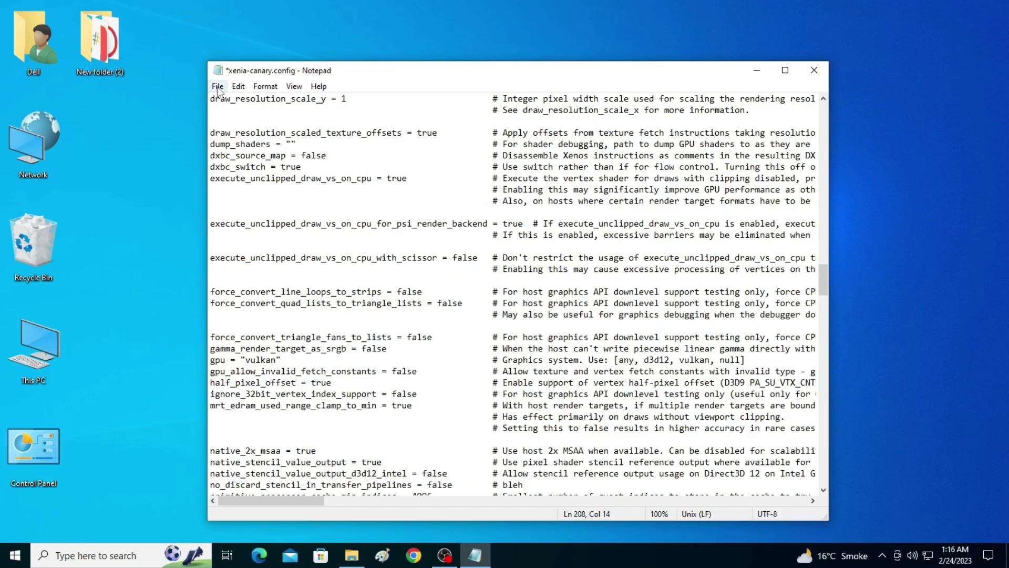
left_click(217, 86)
left_click(235, 143)
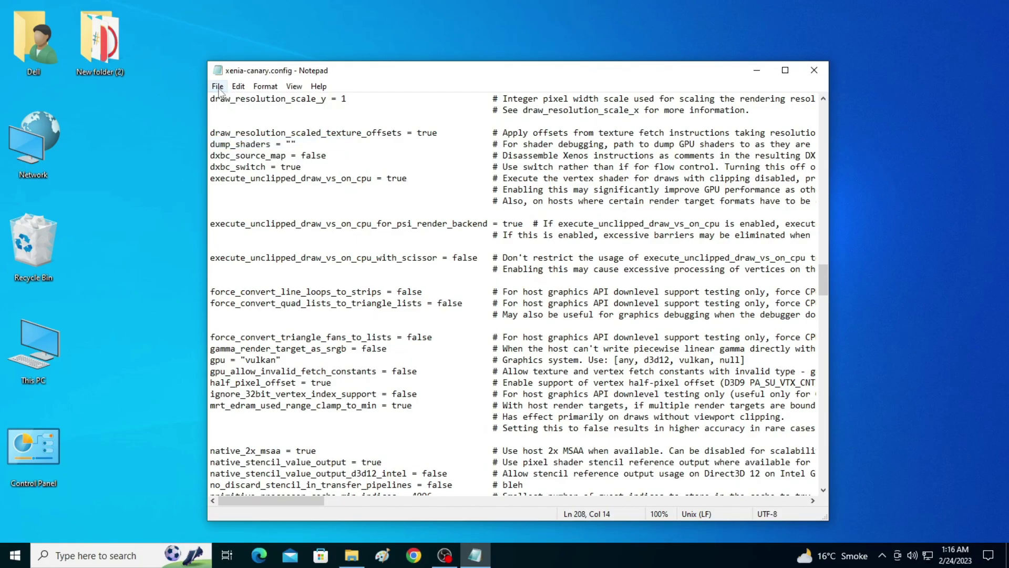
left_click(217, 87)
left_click(235, 143)
left_click(814, 70)
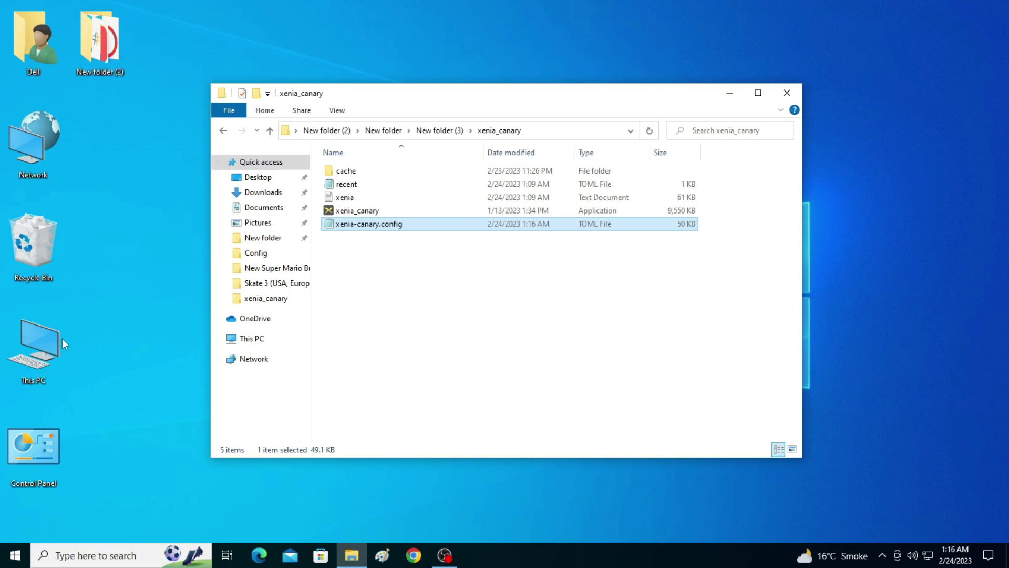
Open This PC and bring up the computer's System properties page.
right_click(41, 353)
left_click(72, 360)
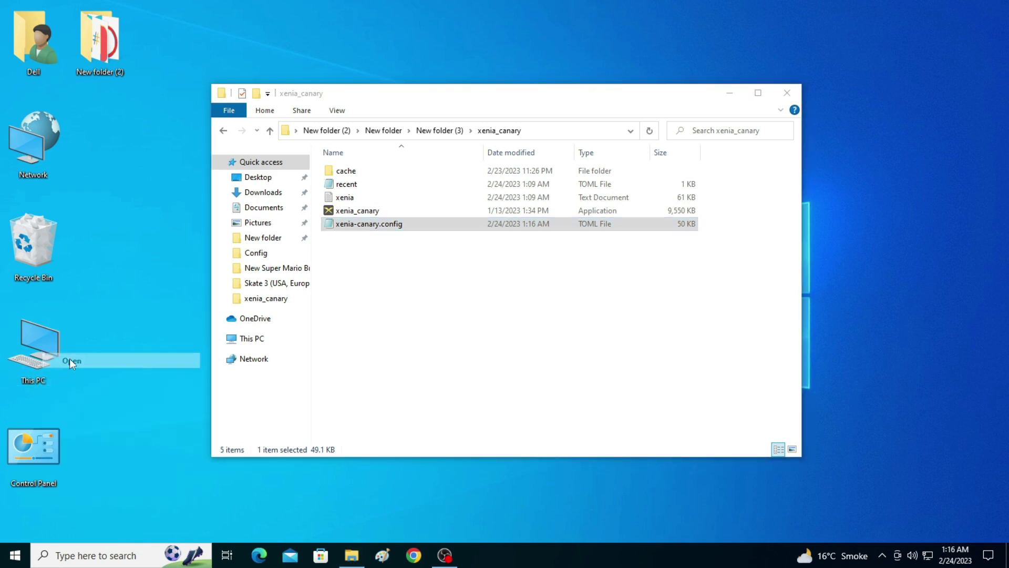
right_click(539, 398)
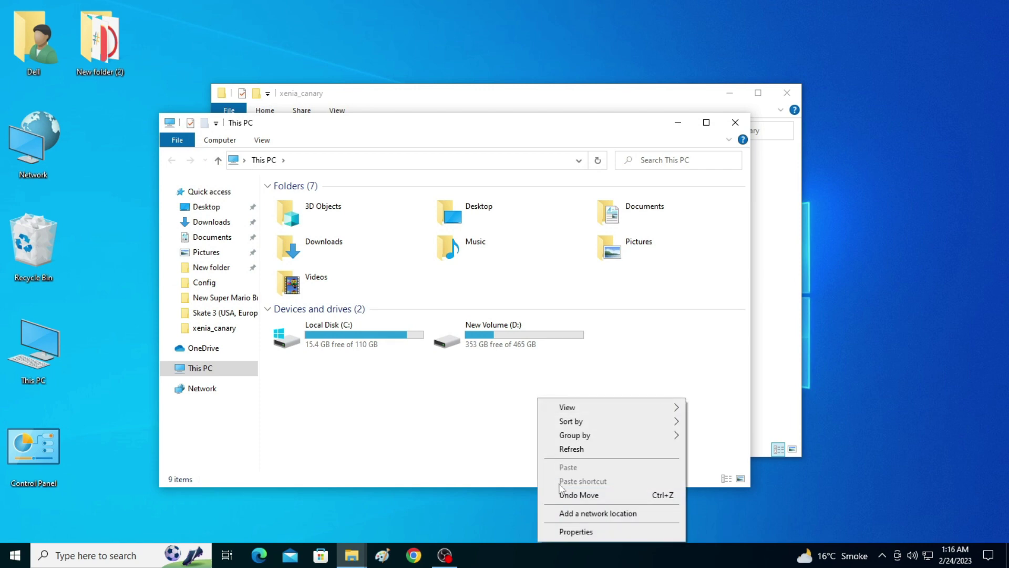
left_click(577, 532)
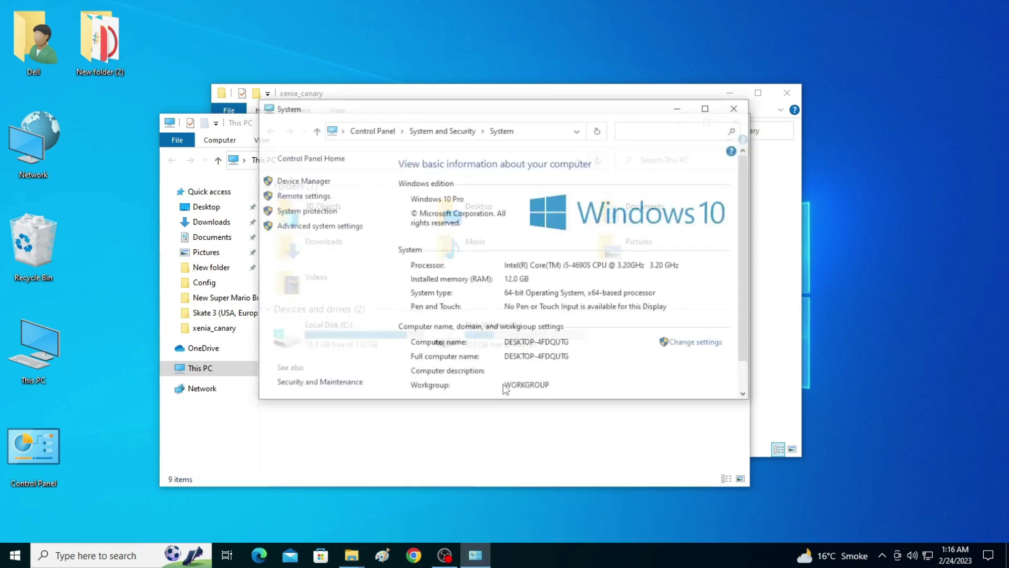
Open Device Manager and expand Display adapters to the AMD FirePro V5900 (FireGL V).
left_click(298, 182)
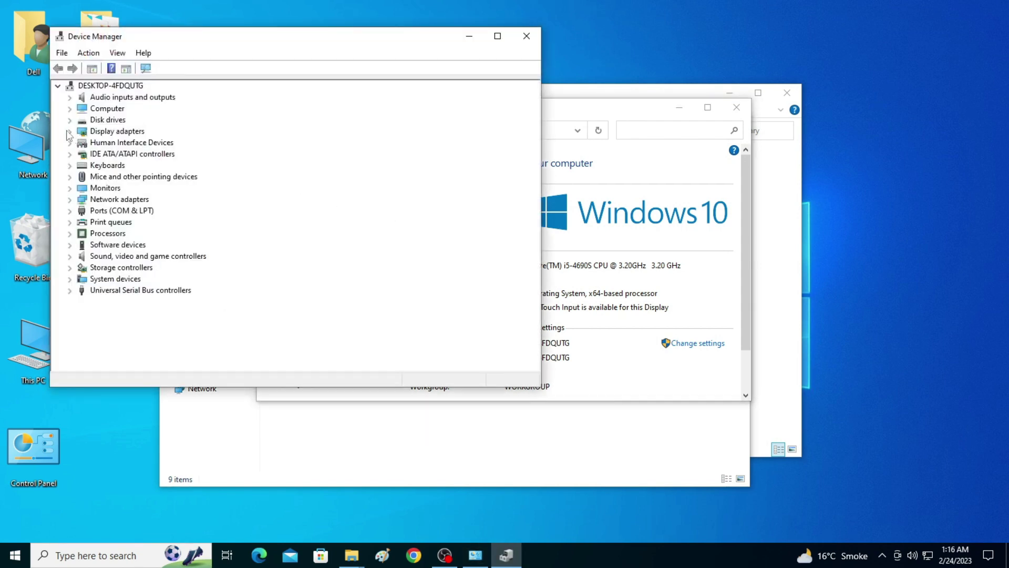
left_click(70, 131)
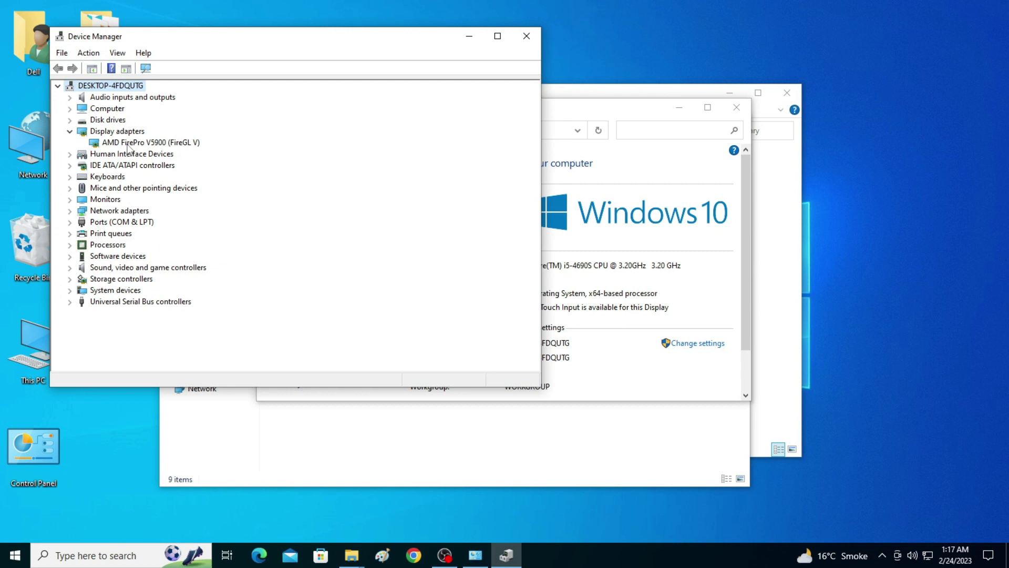
left_click(135, 144)
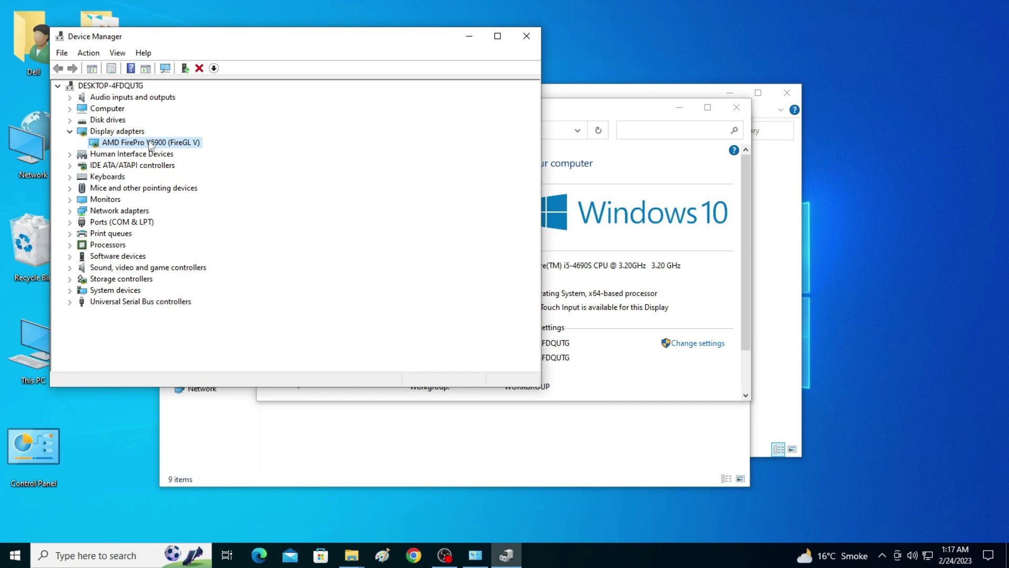
right_click(146, 142)
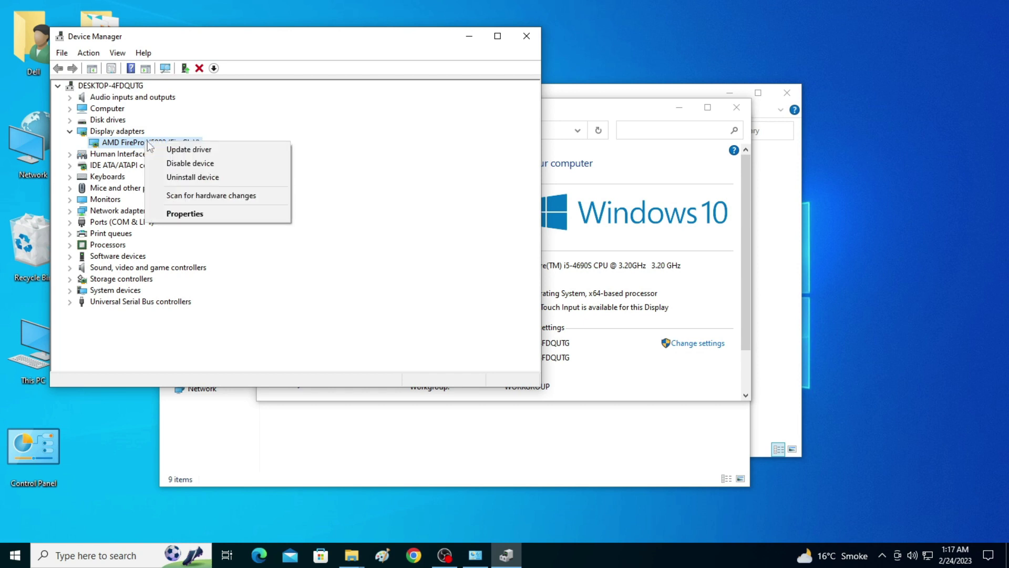
left_click(243, 38)
left_click_drag(243, 38, 332, 136)
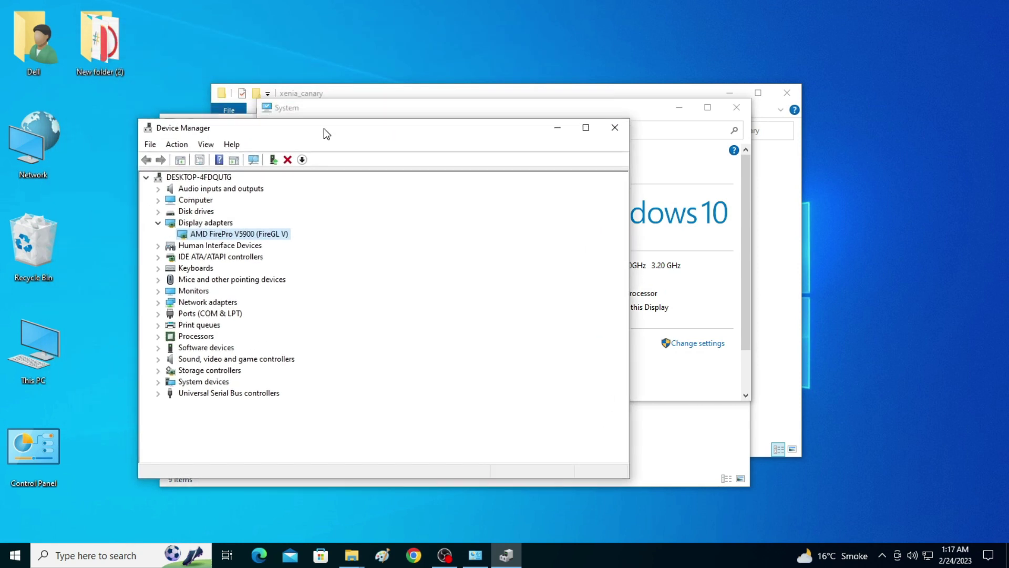
Close the System and This PC windows, then open the AMD FirePro V5900 Properties.
right_click(239, 243)
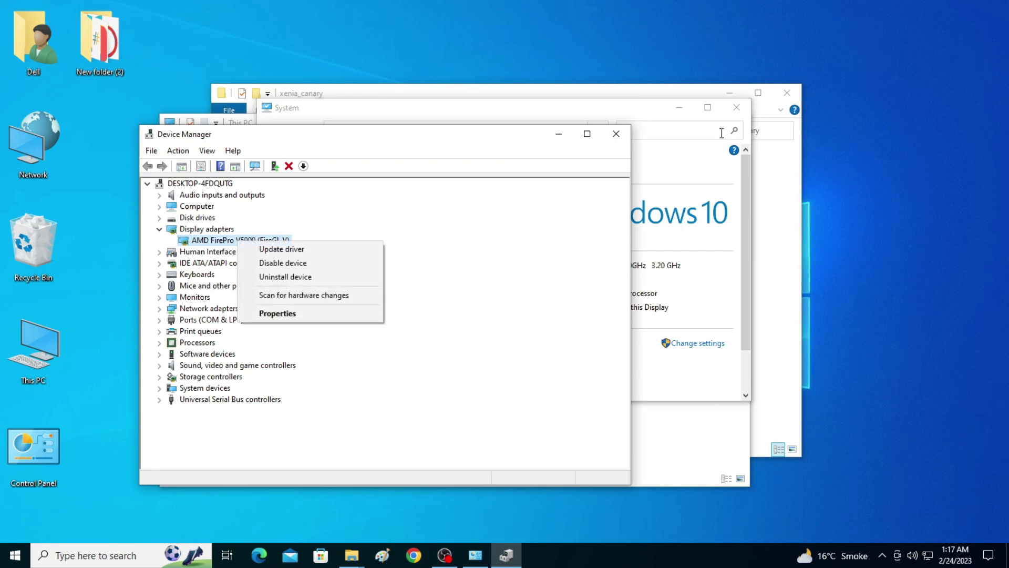
left_click(747, 108)
left_click(746, 107)
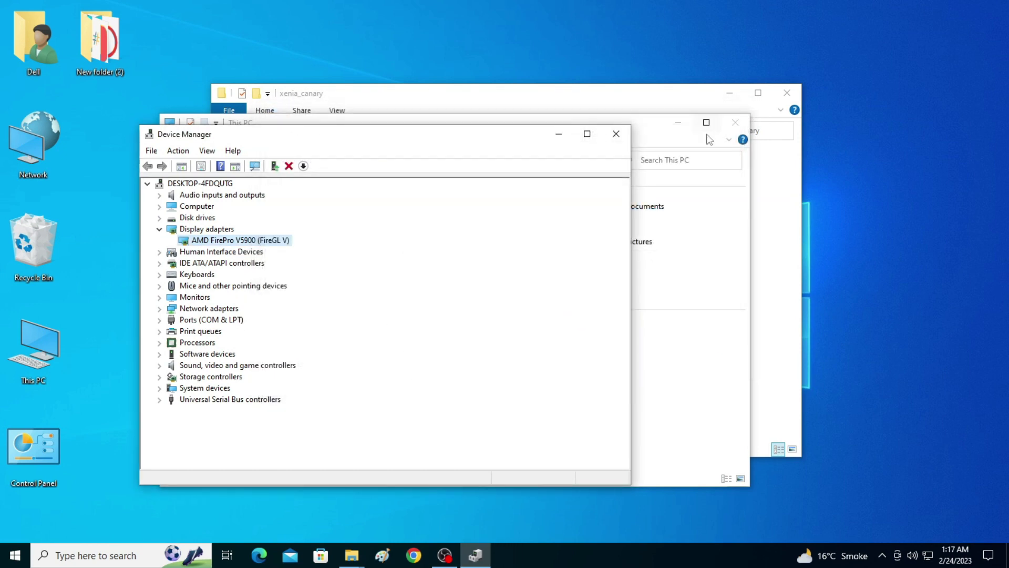
left_click(741, 125)
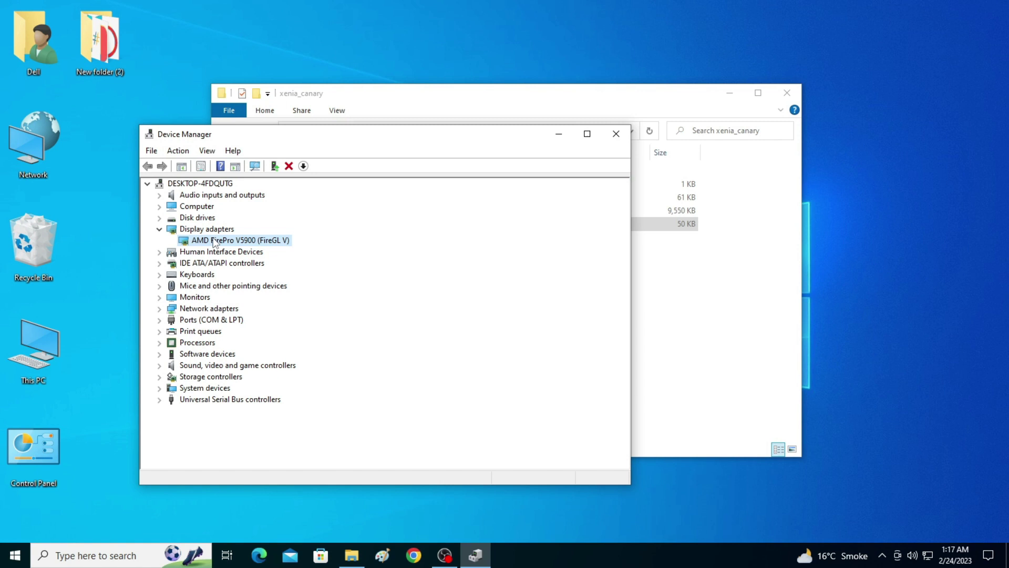
right_click(214, 240)
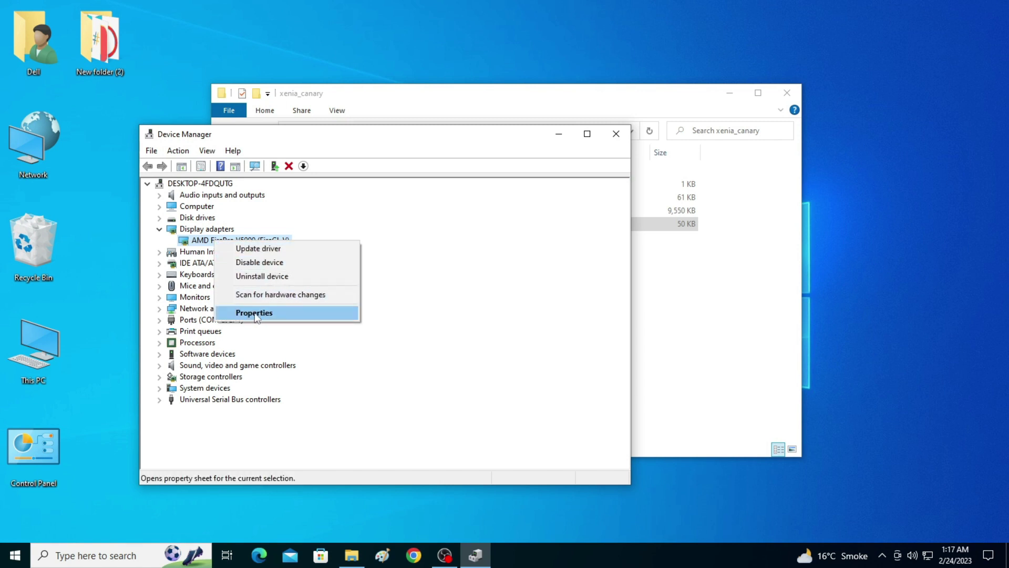
left_click(258, 315)
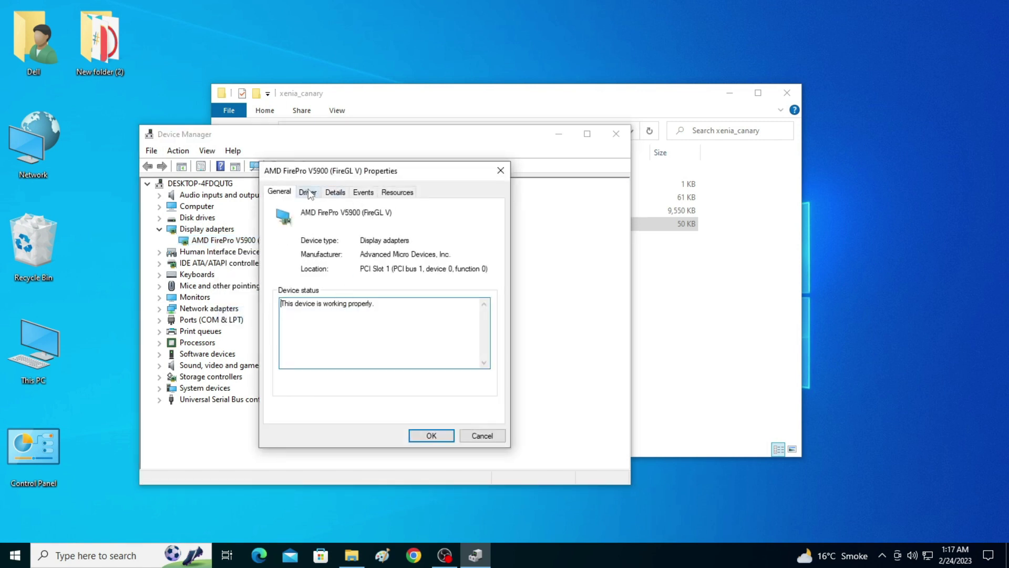
Review driver version 15.201.2401.1010 (1/30/2017), close Properties, and right-click the adapter again.
left_click(309, 193)
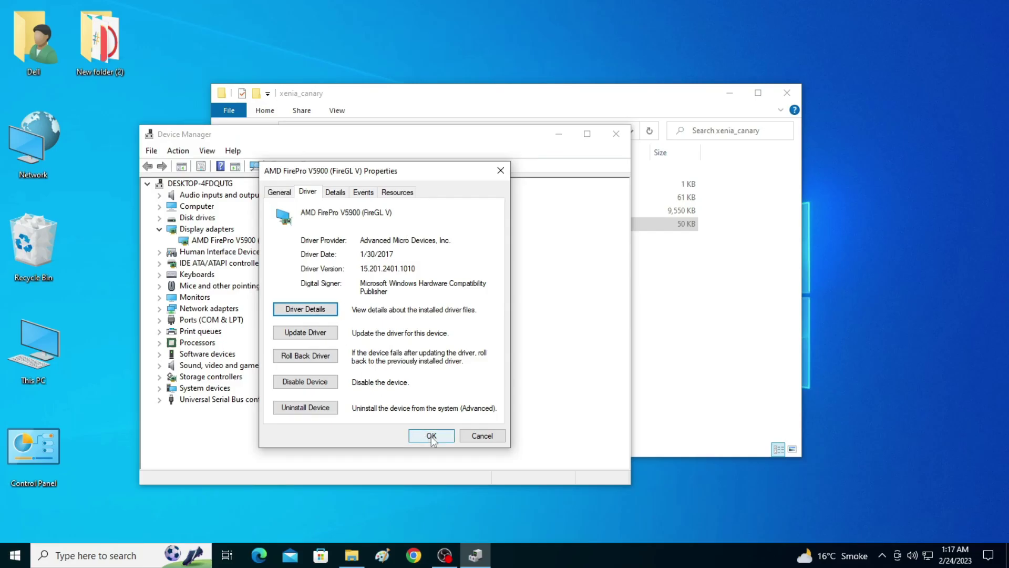
left_click(431, 437)
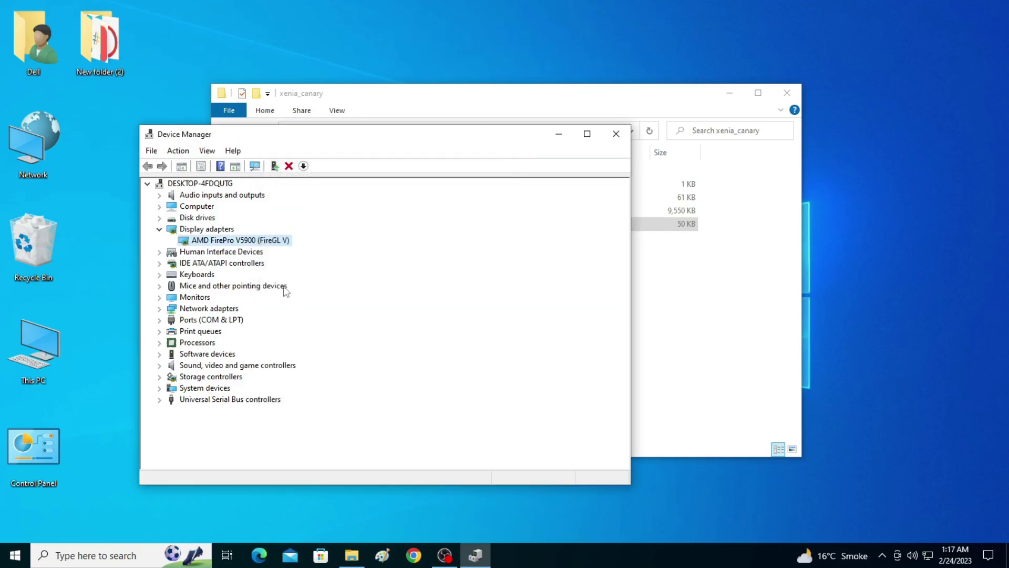
right_click(262, 242)
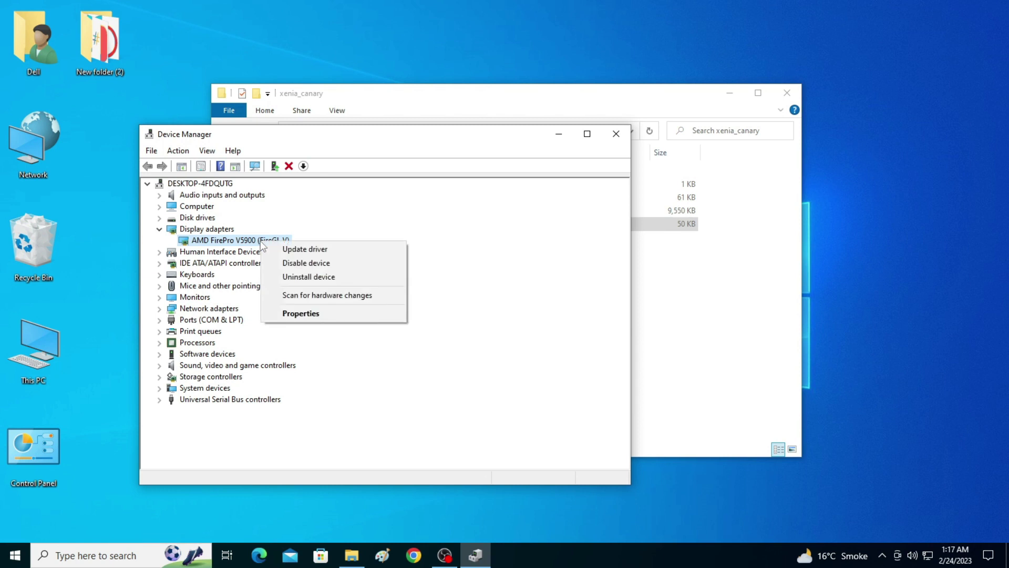
left_click(303, 250)
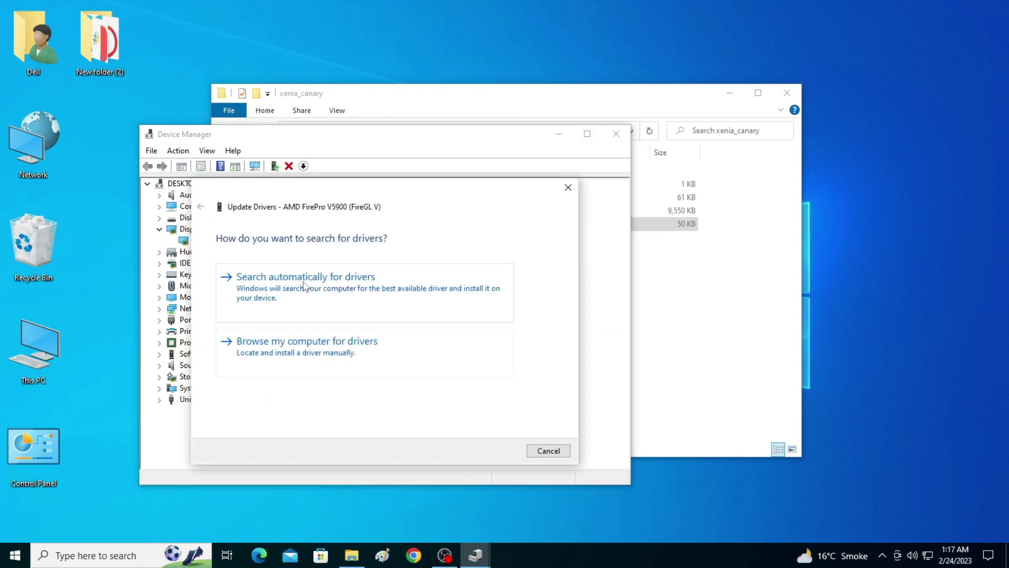
left_click(299, 349)
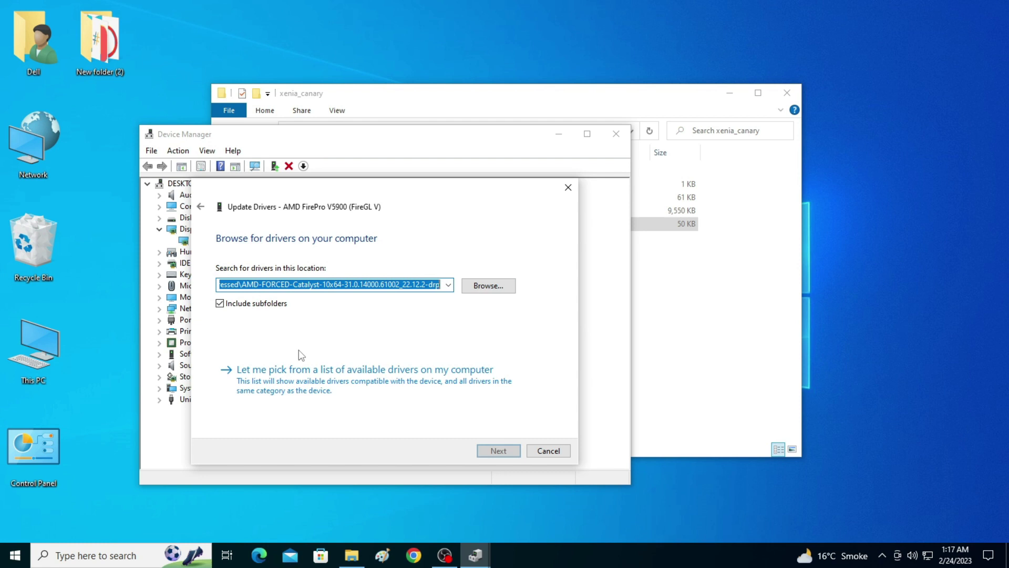
left_click(306, 388)
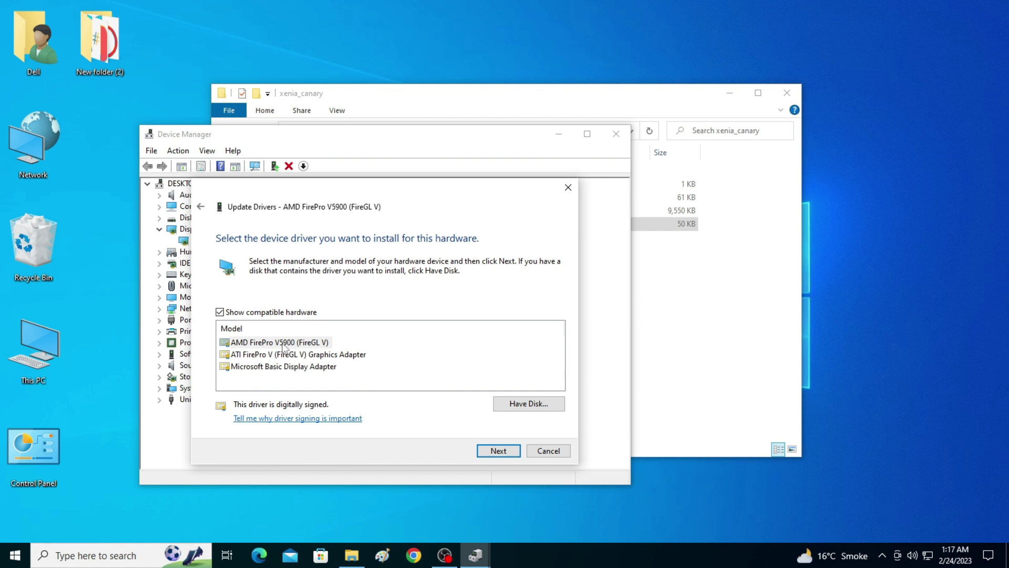
left_click(311, 356)
left_click(301, 368)
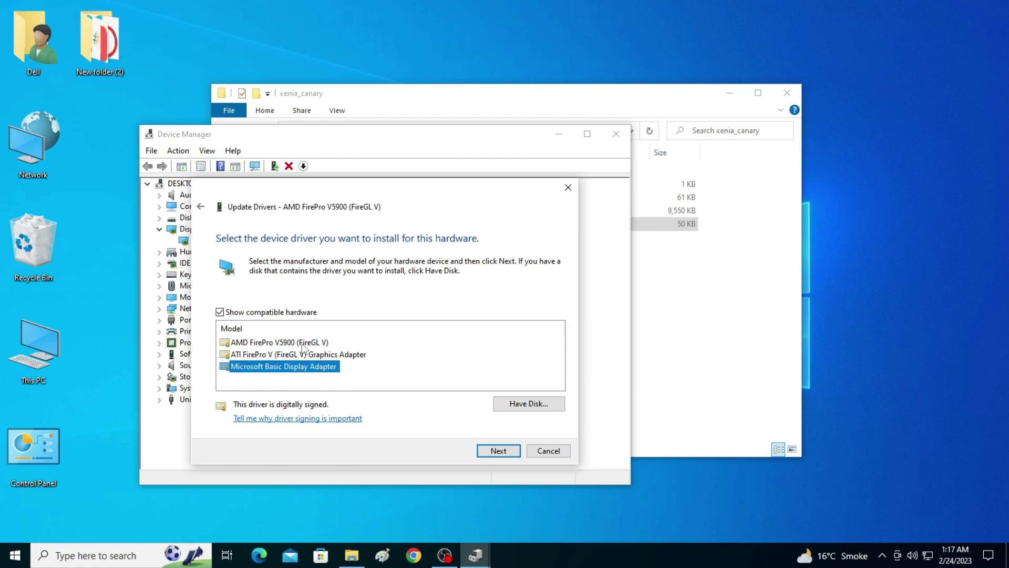
left_click(301, 344)
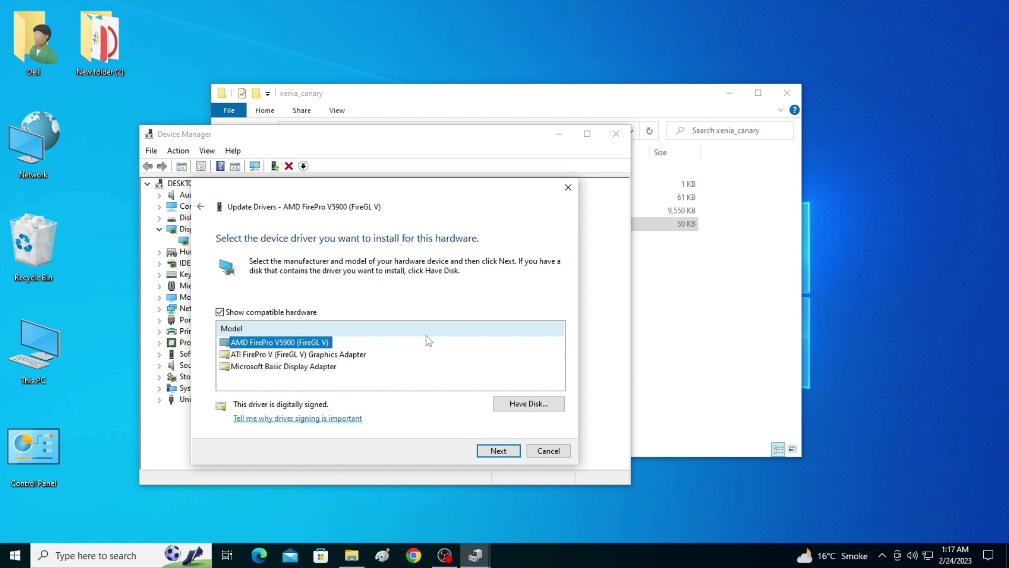
left_click(547, 451)
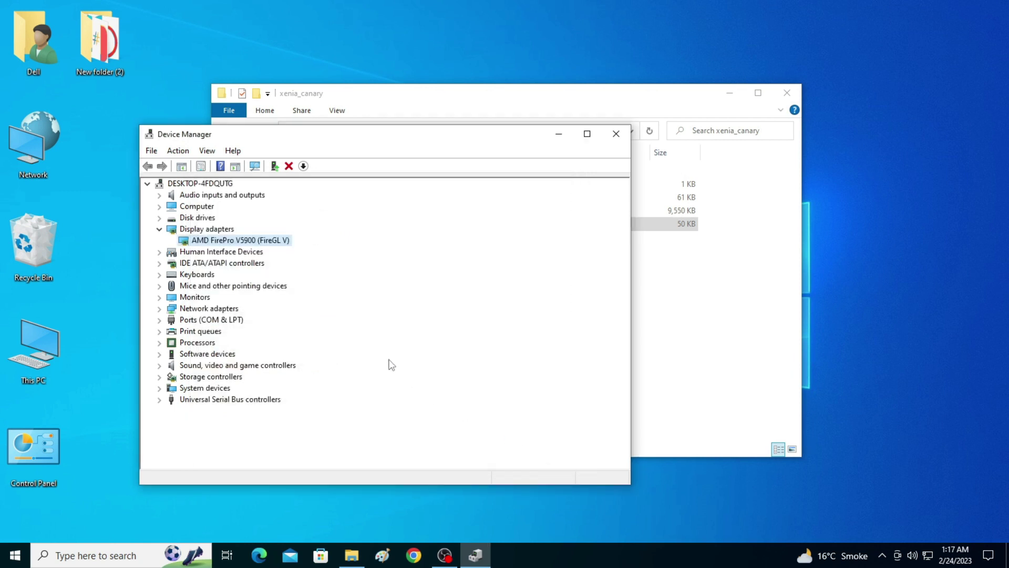
Copy the Details-tab device description 'AMD FirePro V5900 (FireGL V)', then cancel Properties.
right_click(248, 242)
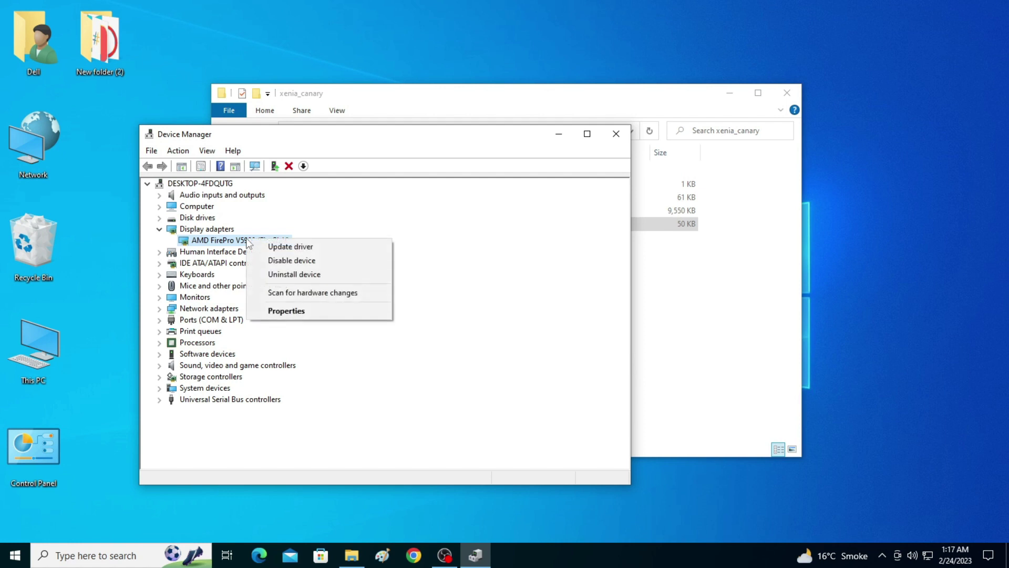
left_click(295, 312)
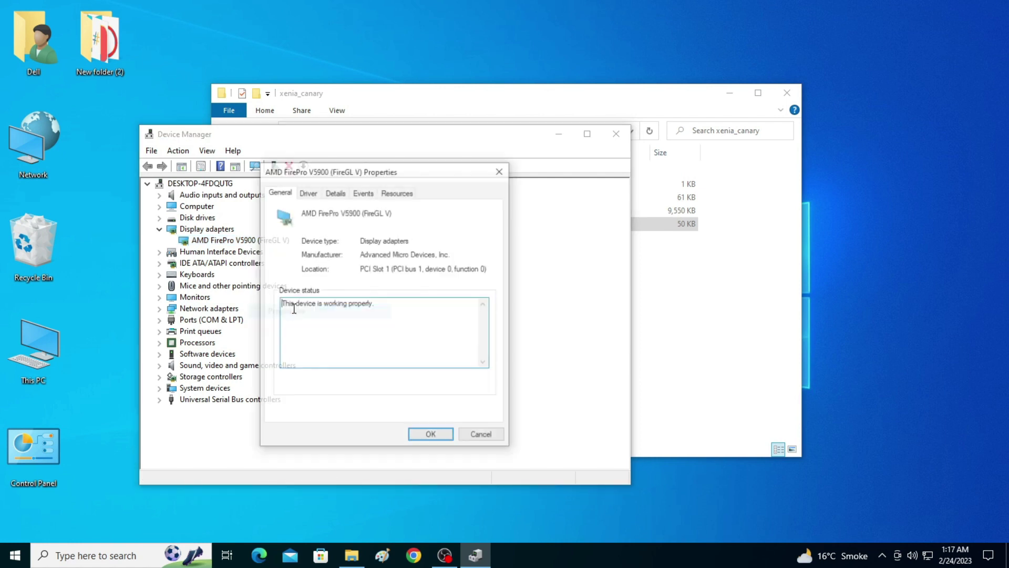
left_click(339, 194)
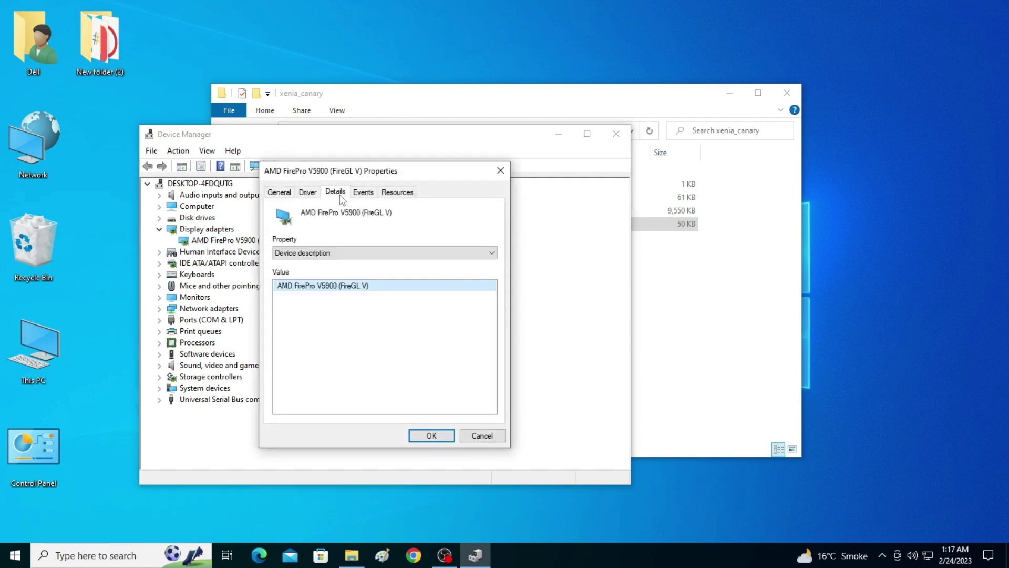
right_click(341, 291)
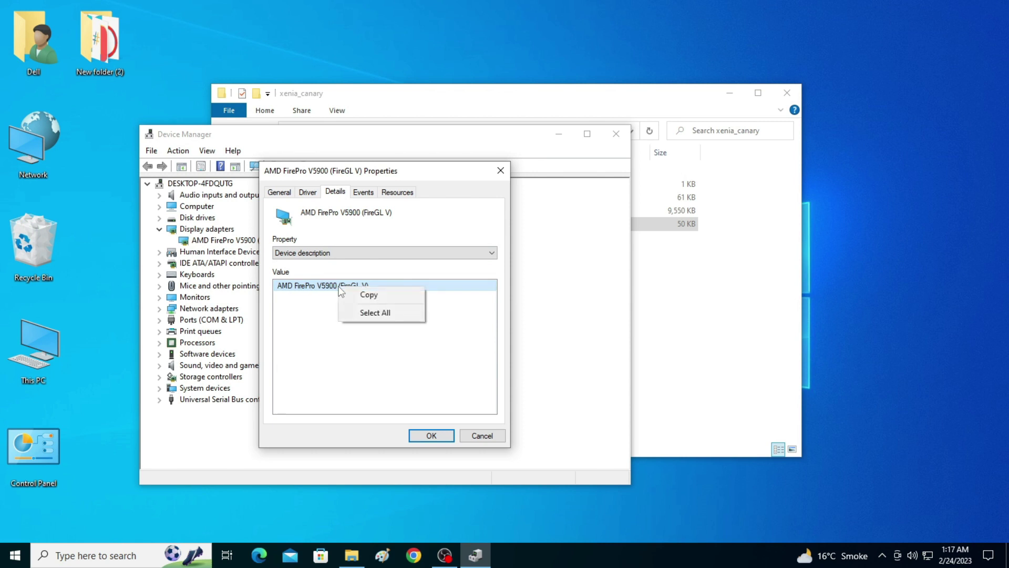
left_click(367, 294)
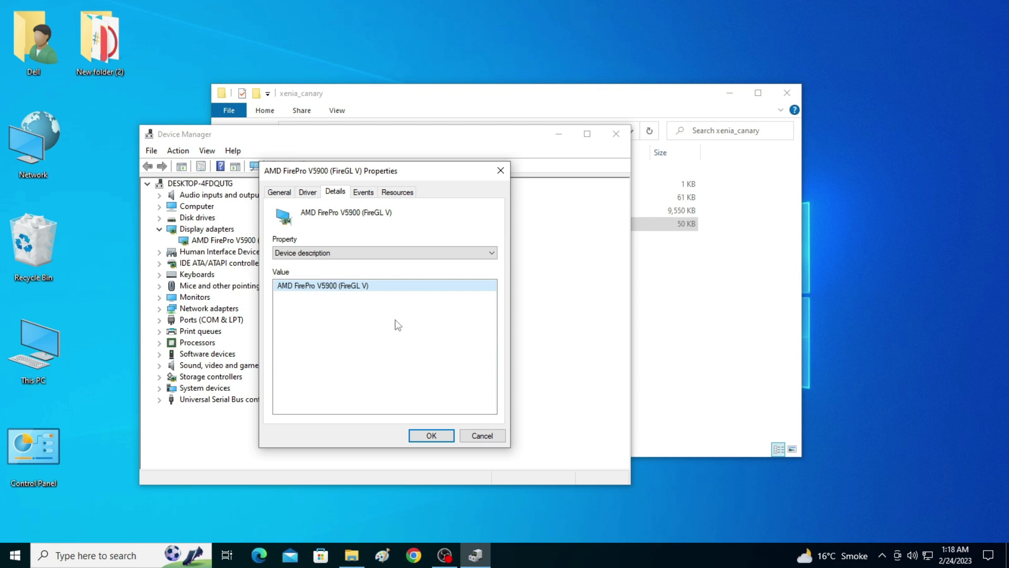
left_click(480, 436)
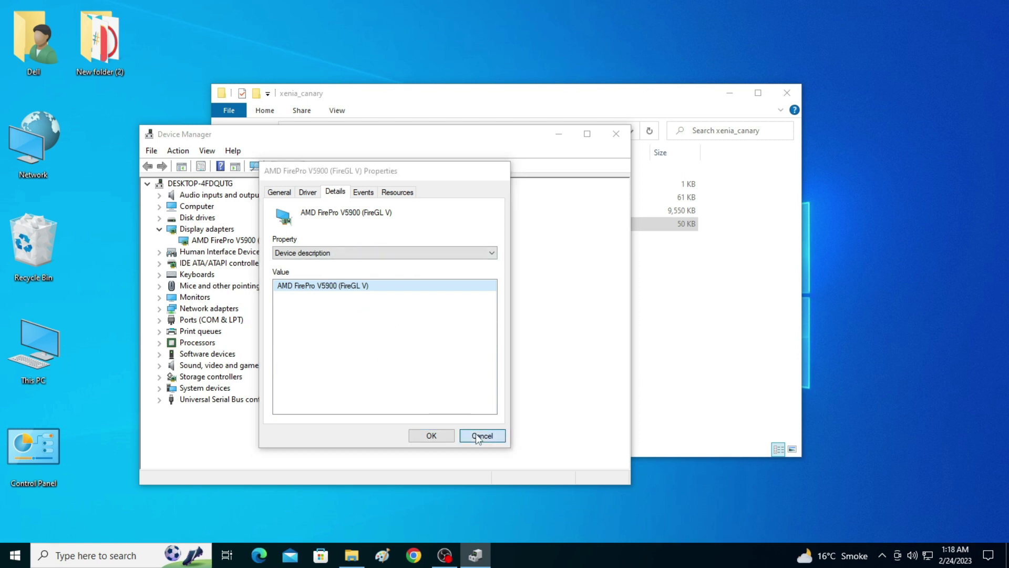
Close Device Manager and open Graphics settings from the desktop's Display settings.
left_click(615, 134)
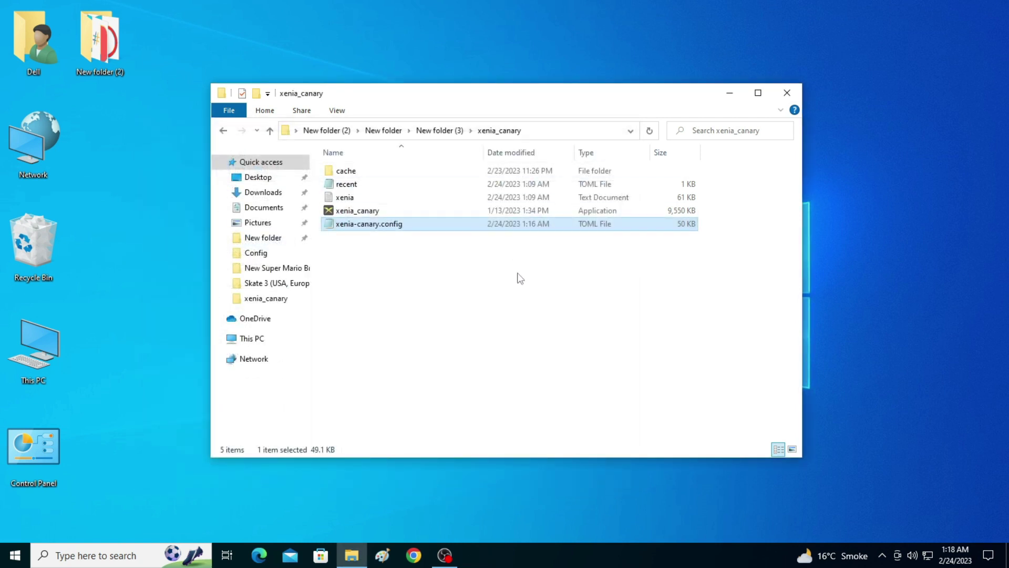
right_click(869, 293)
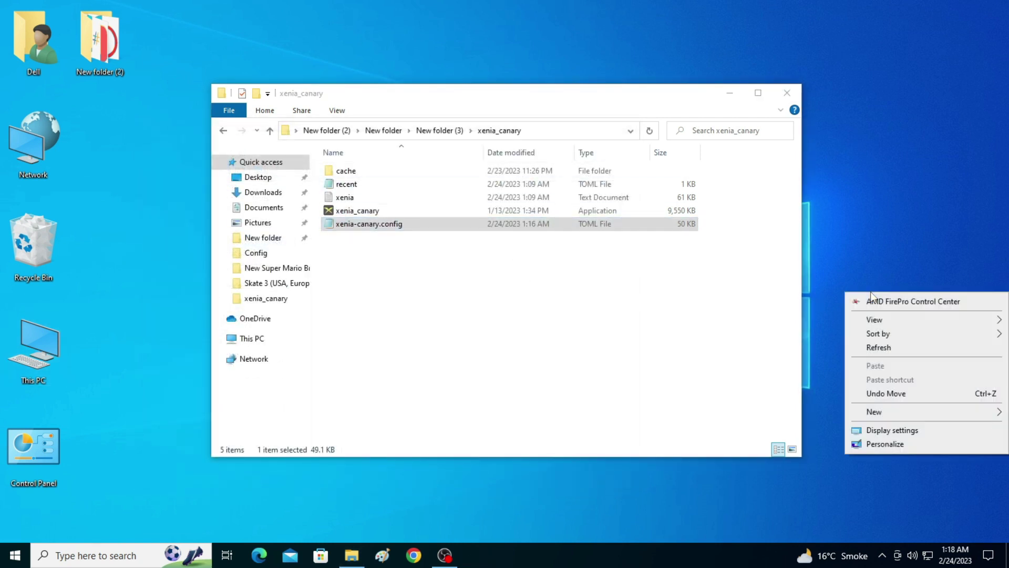
left_click(894, 432)
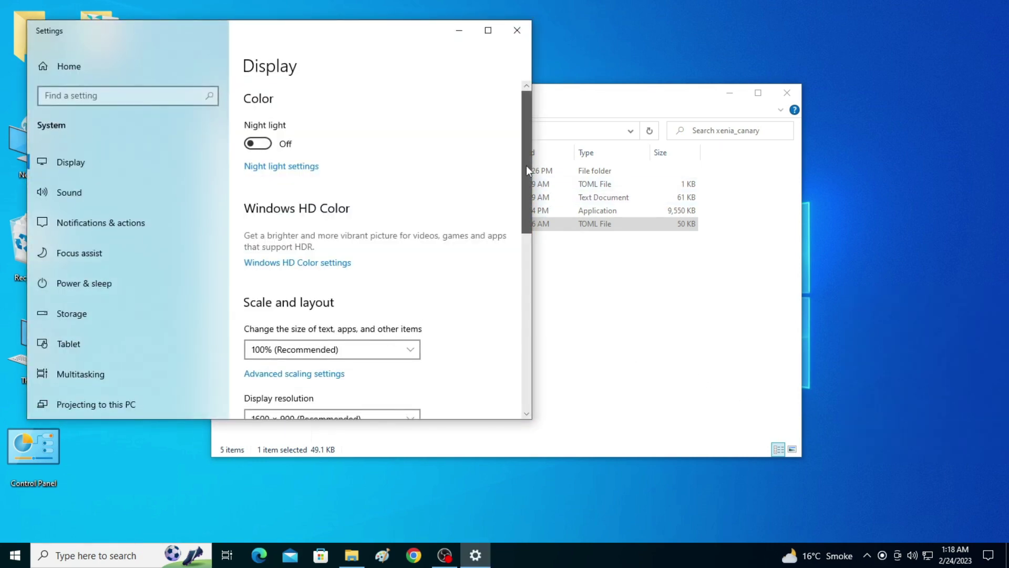
left_click_drag(525, 166, 500, 285)
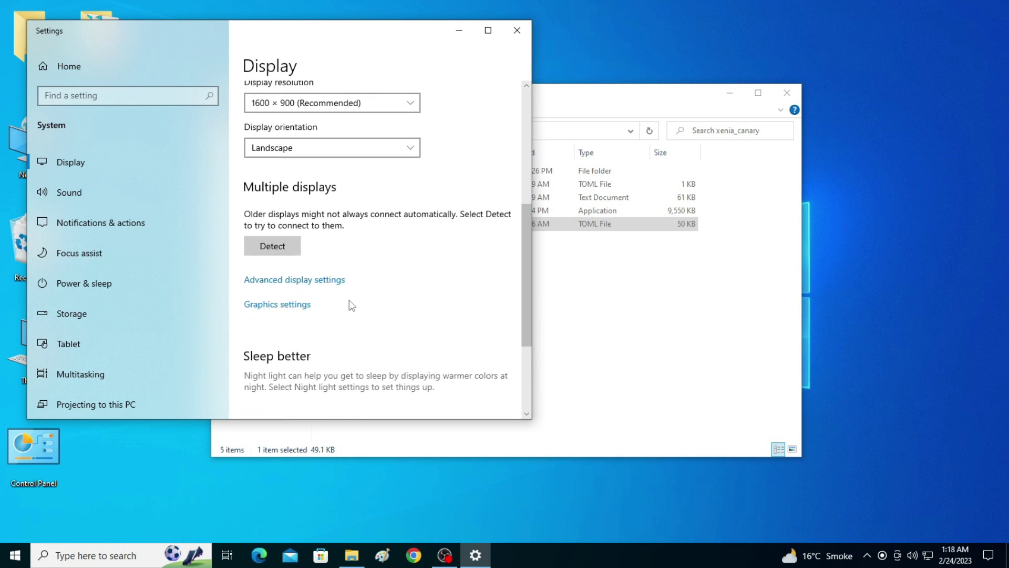
left_click(270, 306)
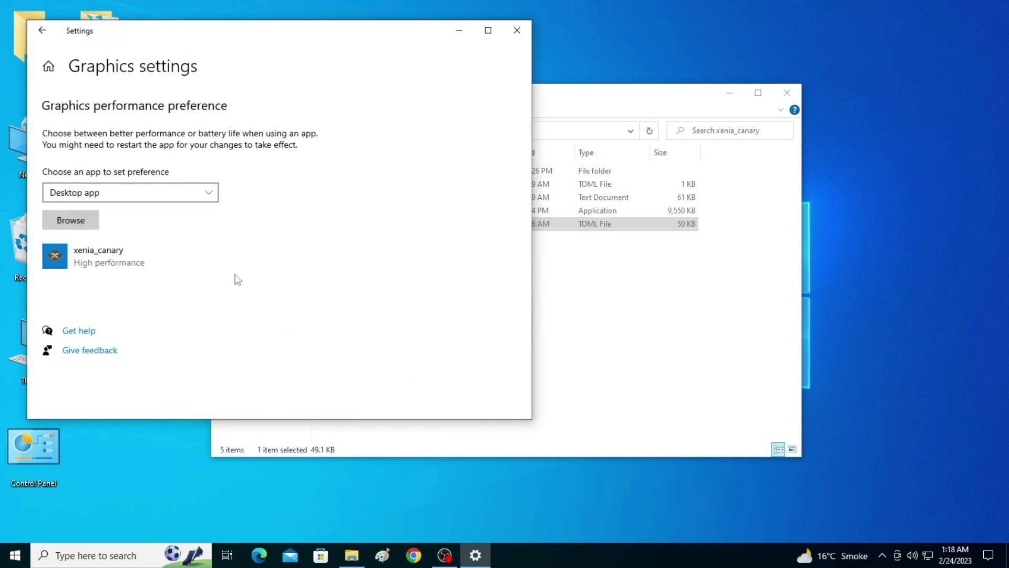
Remove xenia_canary from the graphics list and add the xenia_canary app back by browsing.
left_click(143, 255)
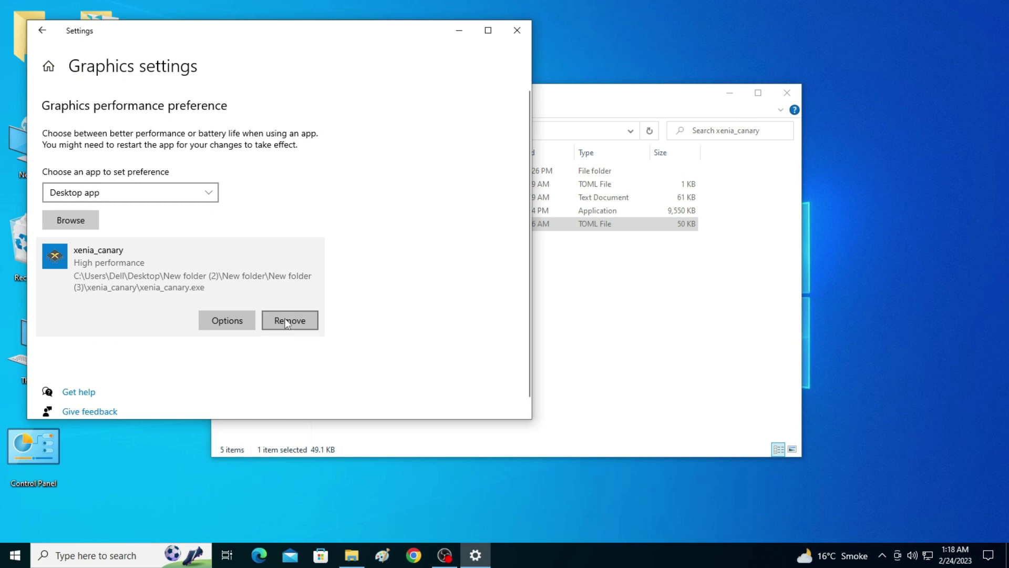
left_click(284, 319)
left_click(84, 224)
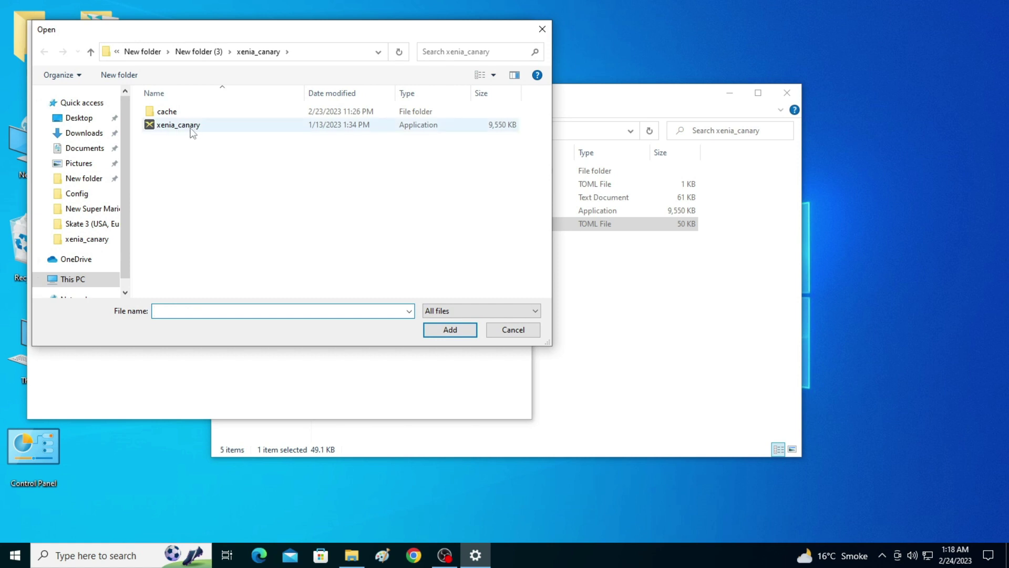
left_click(187, 129)
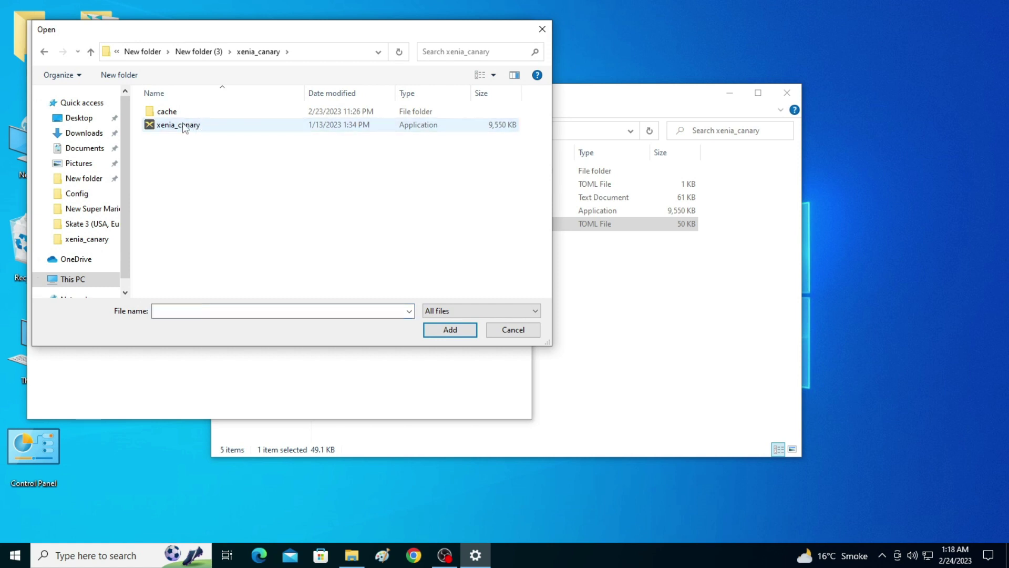
left_click(453, 333)
Set xenia_canary's graphics preference to High performance and save it.
left_click(257, 303)
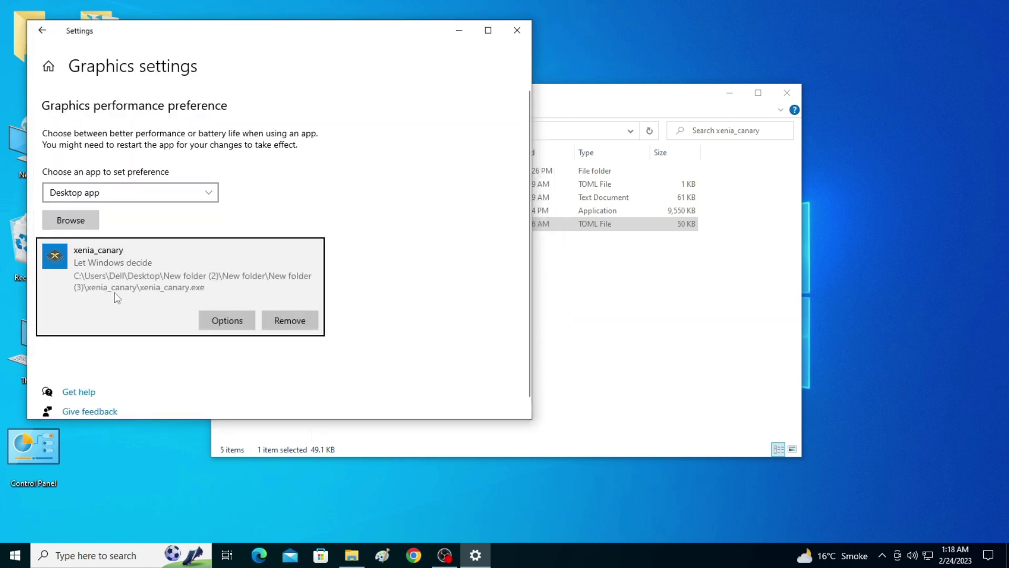
left_click(217, 320)
left_click(173, 250)
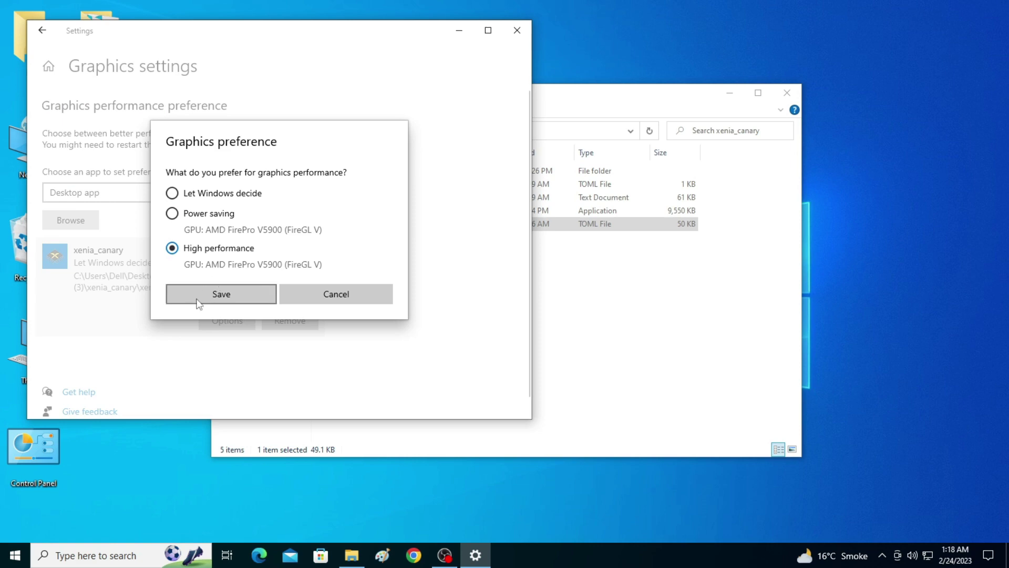
left_click(216, 295)
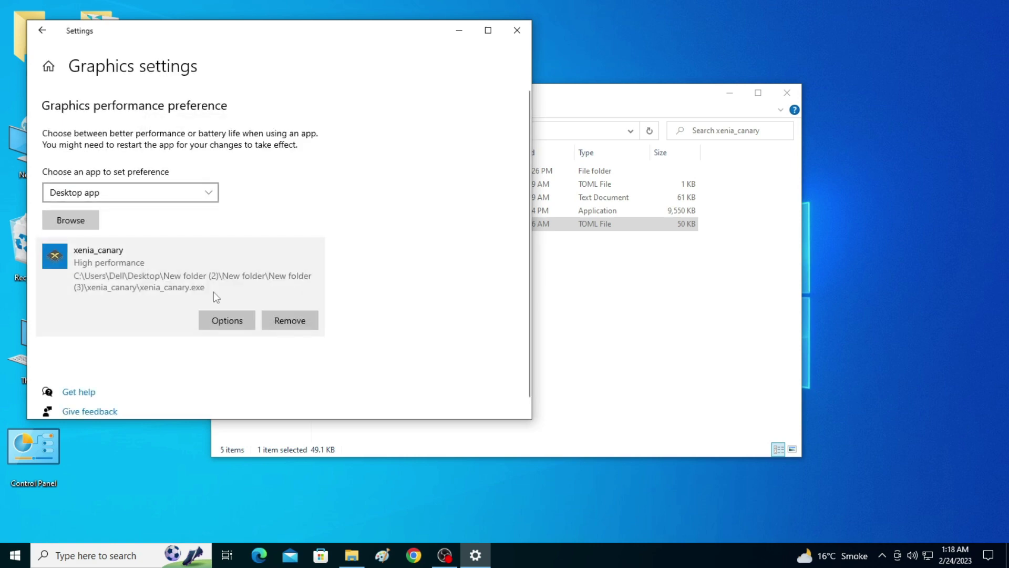
Close Settings, leaving the xenia_canary folder showing, and briefly call up the desktop menu.
left_click(517, 30)
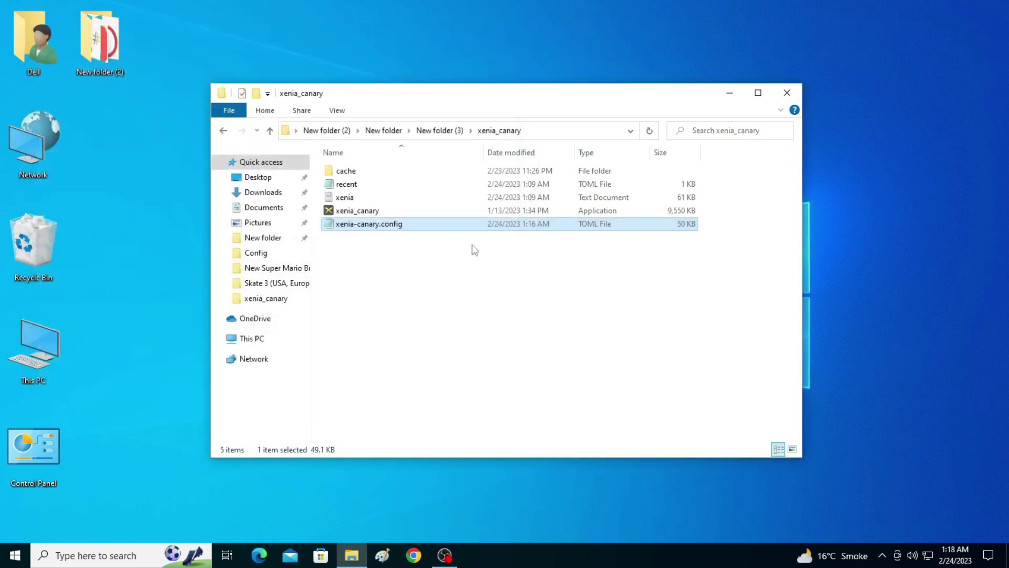
right_click(890, 313)
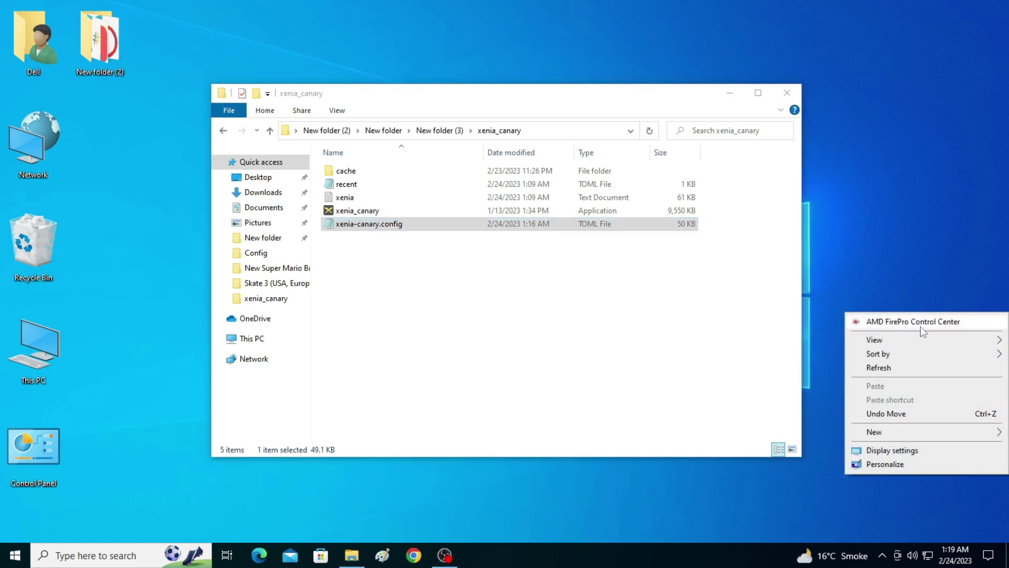
left_click(485, 312)
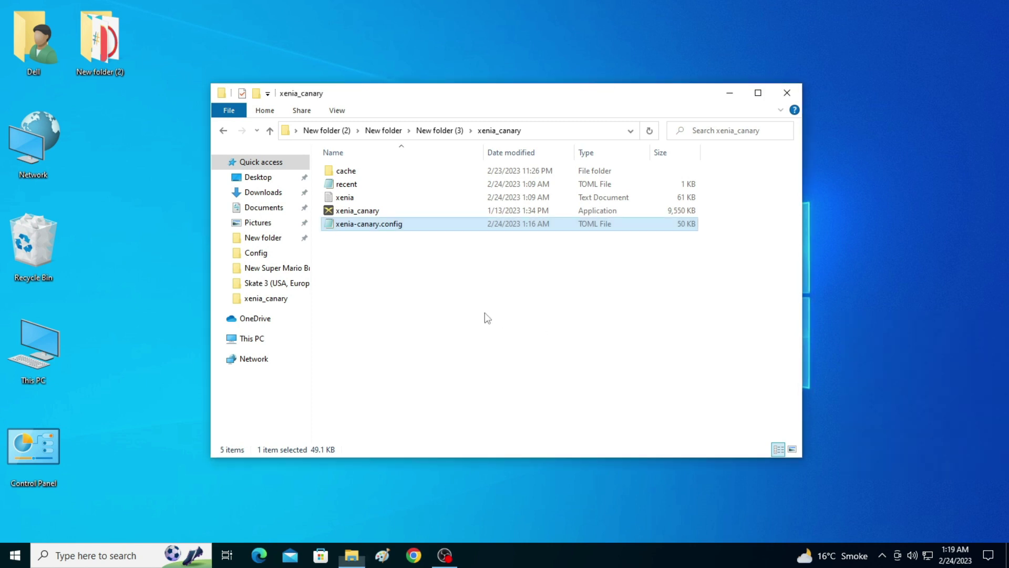
Open the AMD FirePro Control Center at AMD FirePro > 3D Application Settings.
right_click(899, 313)
left_click(899, 314)
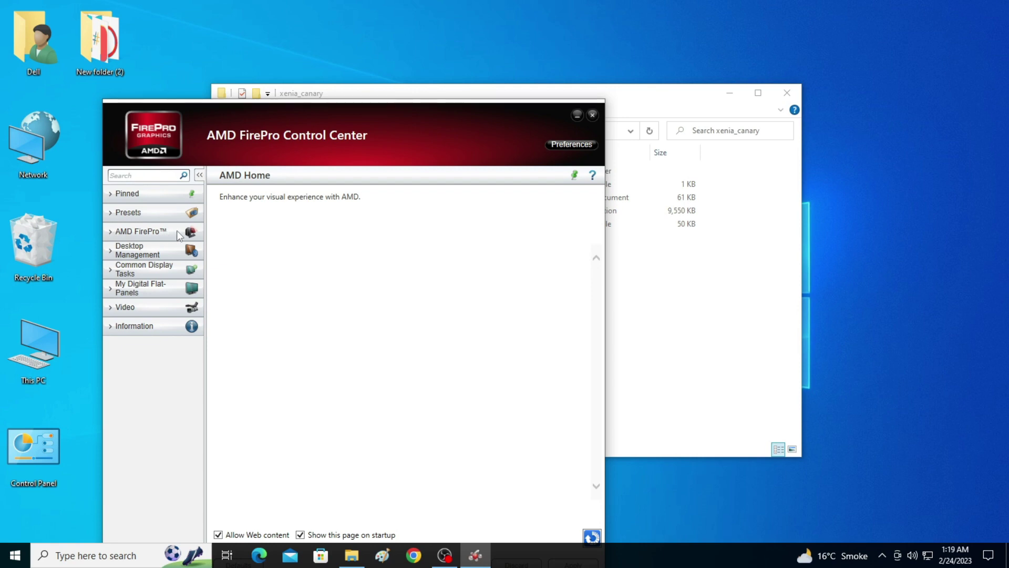
left_click(118, 233)
left_click(158, 247)
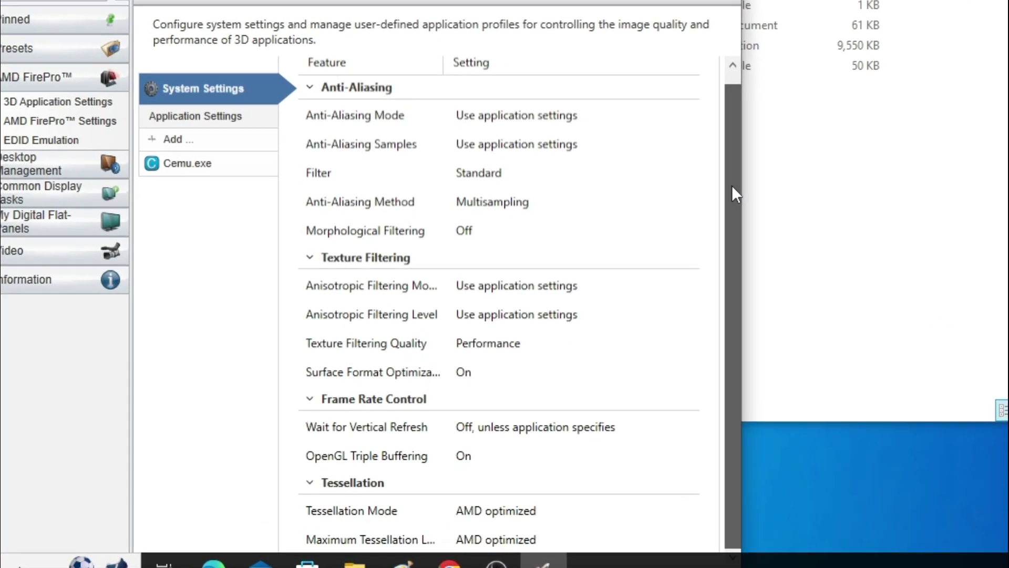
Set Texture Filtering Quality to Performance and Surface Format Optimization to On.
left_click(413, 373)
left_click(331, 395)
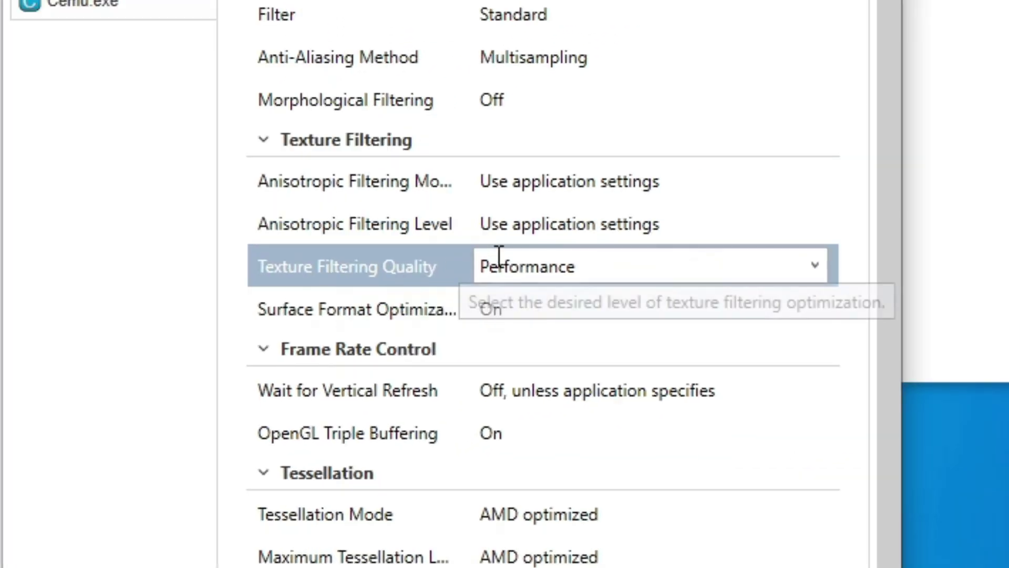
left_click(826, 266)
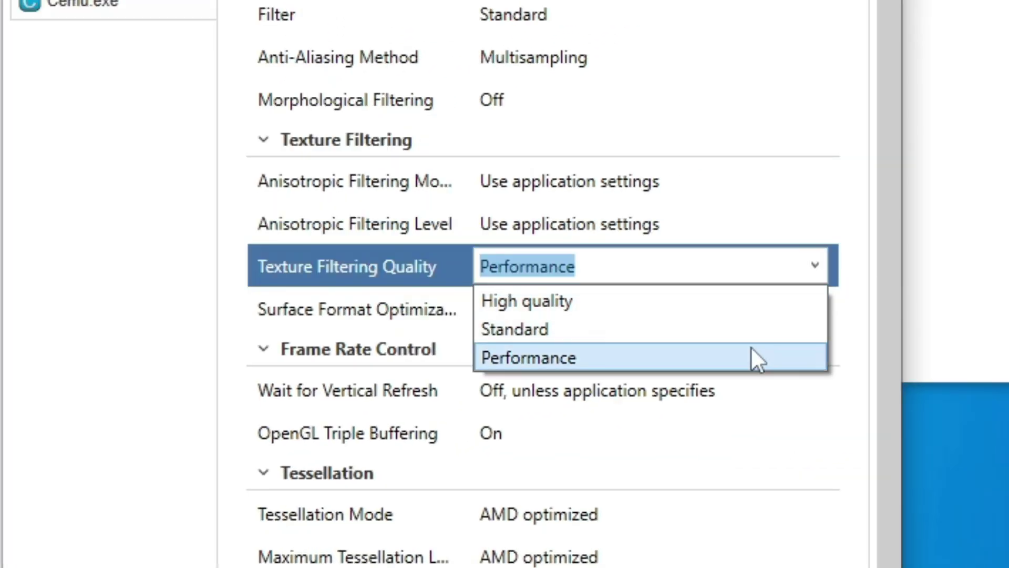
left_click(523, 353)
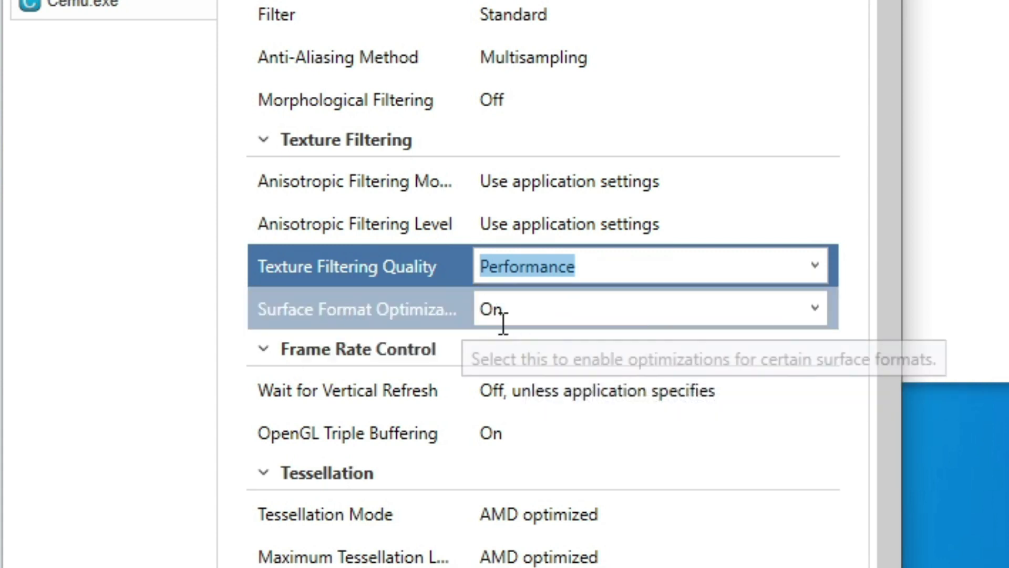
left_click(816, 313)
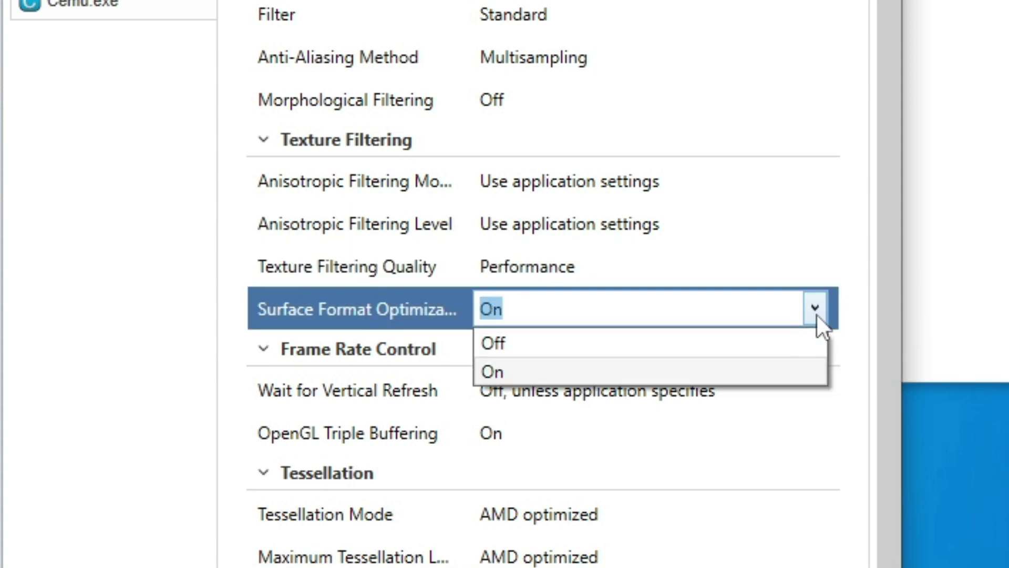
left_click(815, 309)
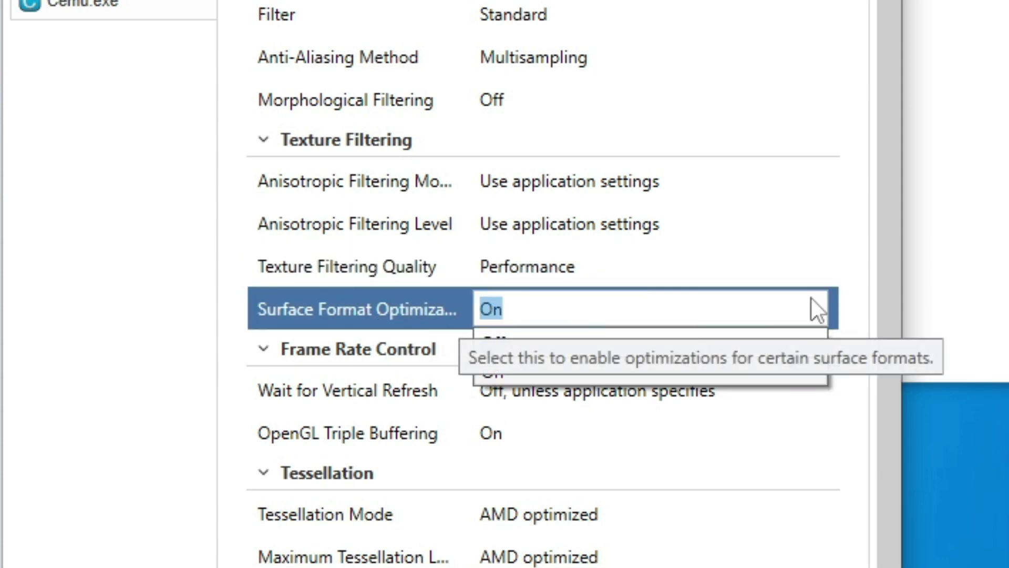
Turn OpenGL Triple Buffering On, apply the 3D settings, and close the Control Center.
left_click(798, 437)
left_click(629, 492)
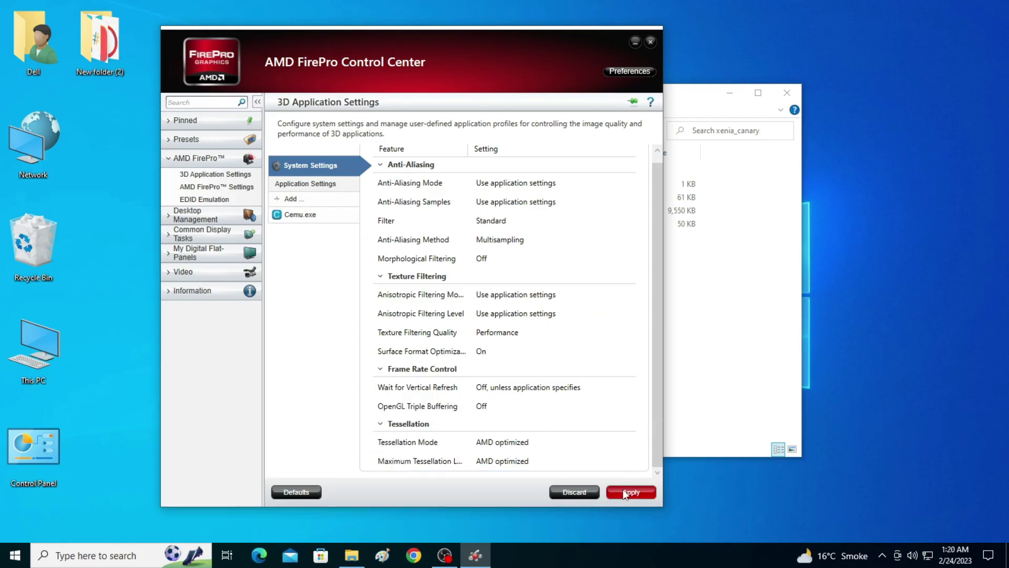
left_click(586, 410)
left_click(619, 408)
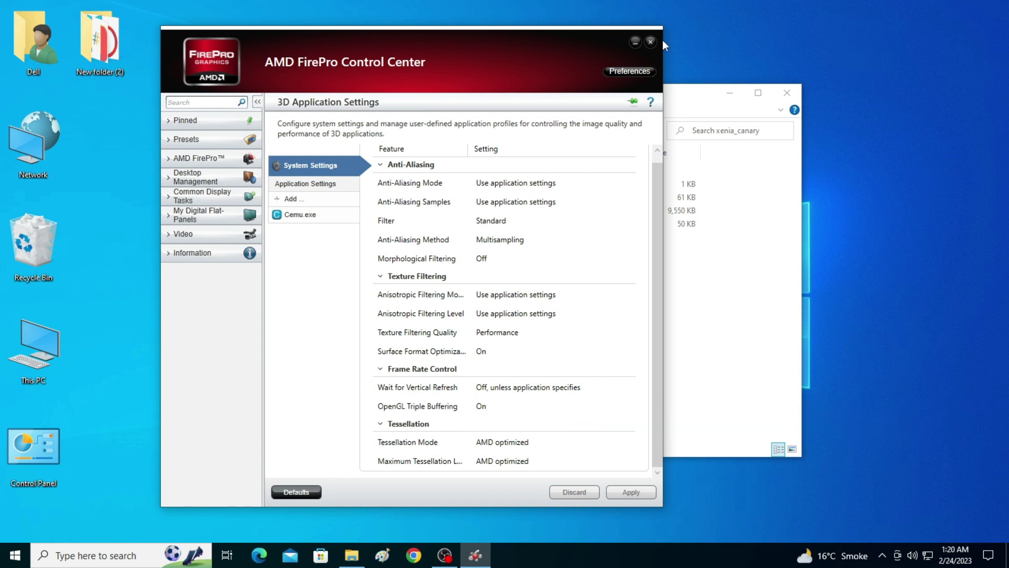
left_click(650, 42)
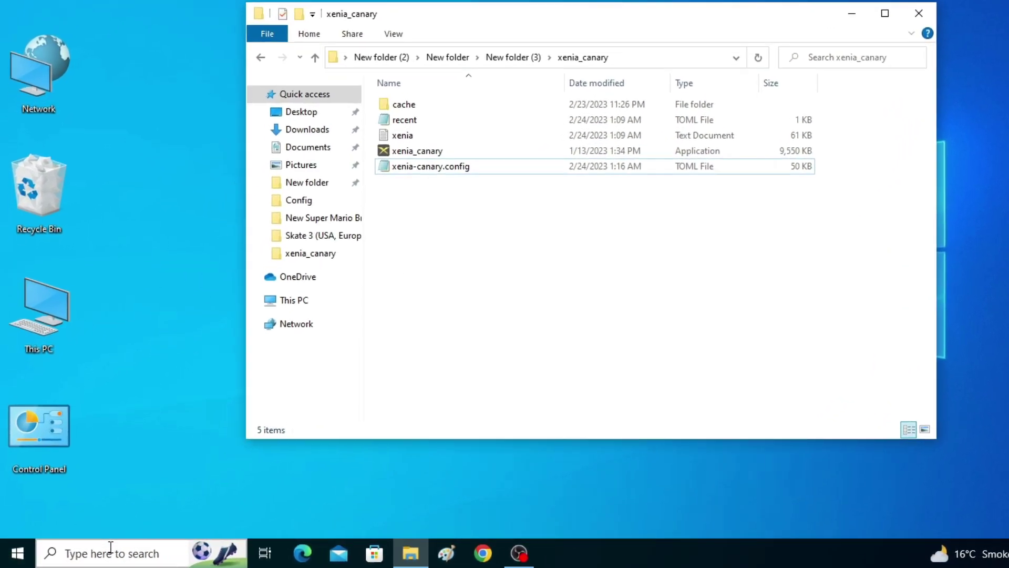
Search Windows for 'msconfig'.
left_click(95, 556)
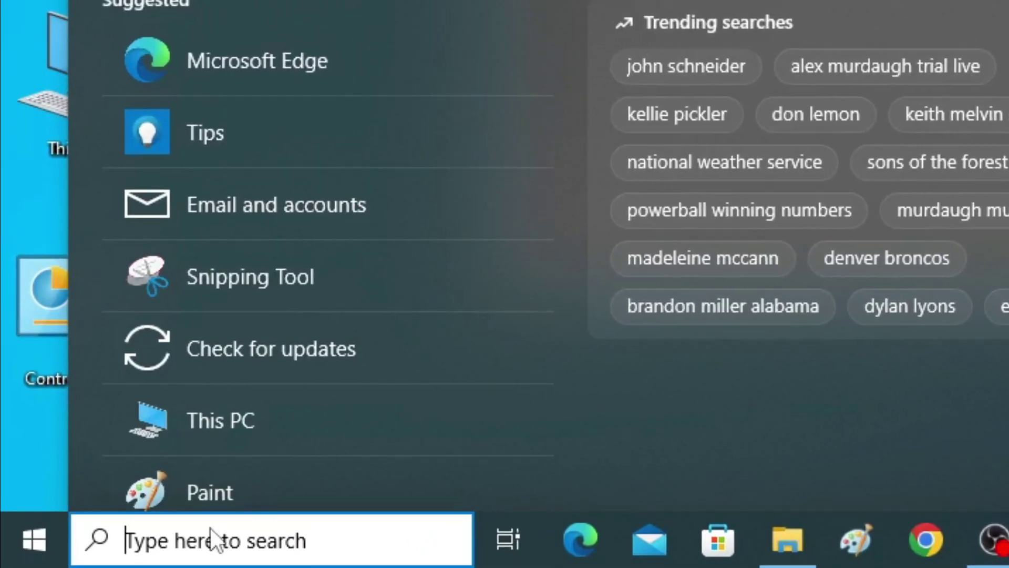
type("ms")
type("co")
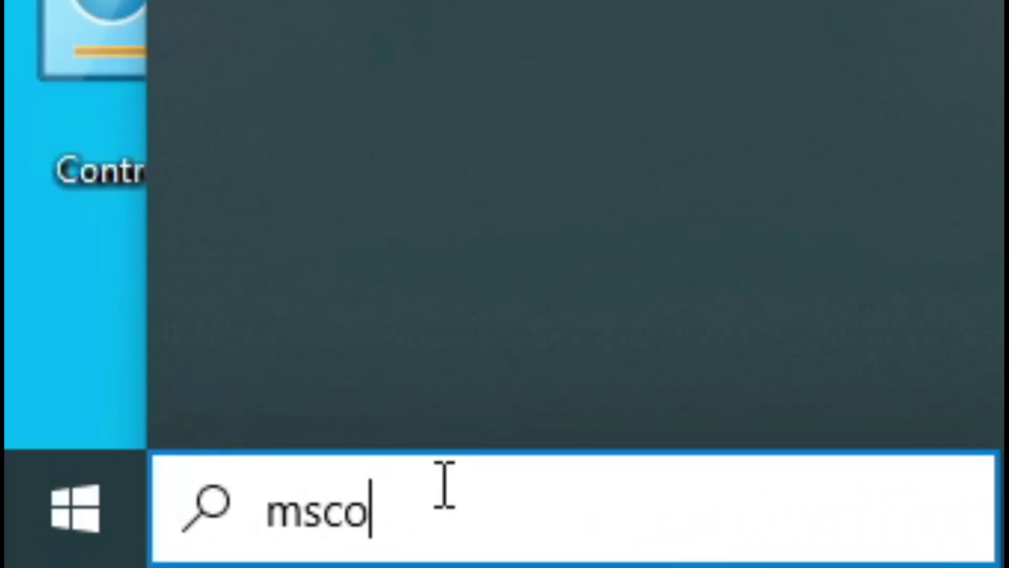
type("nfig")
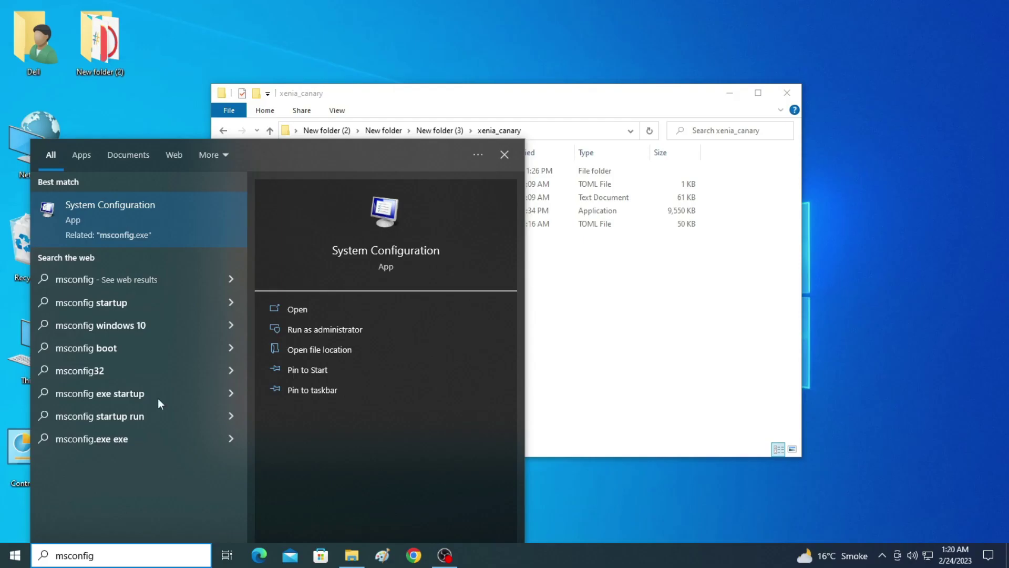
Launch System Configuration's Boot advanced options, leaving Maximum memory unticked.
left_click(111, 209)
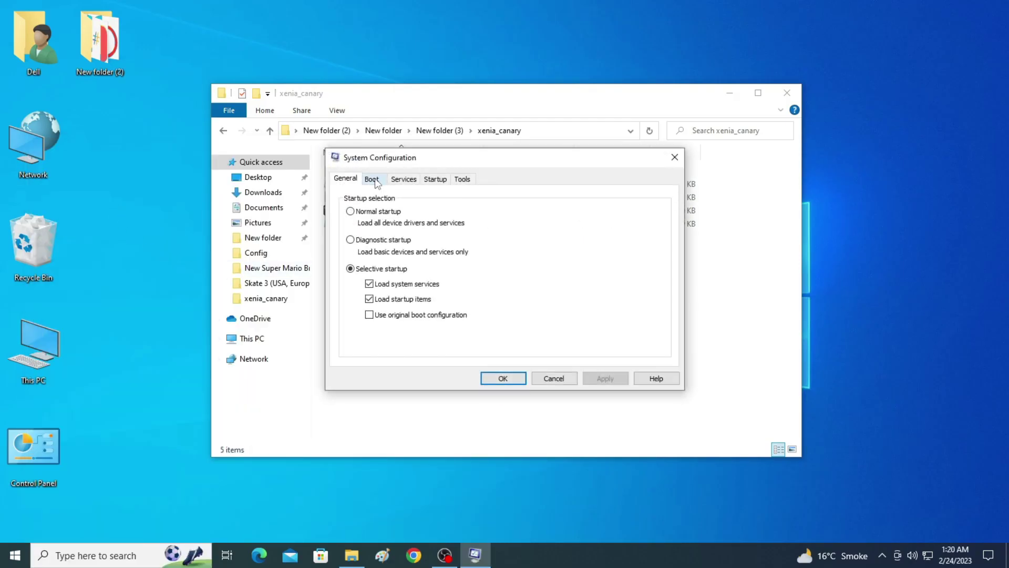
left_click(373, 180)
left_click(382, 271)
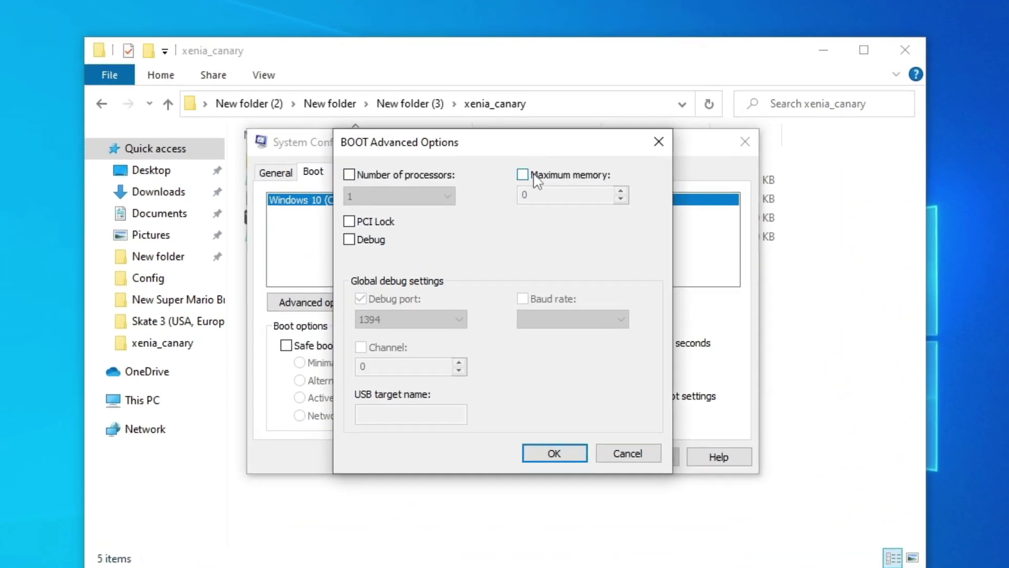
left_click(536, 179)
left_click(523, 175)
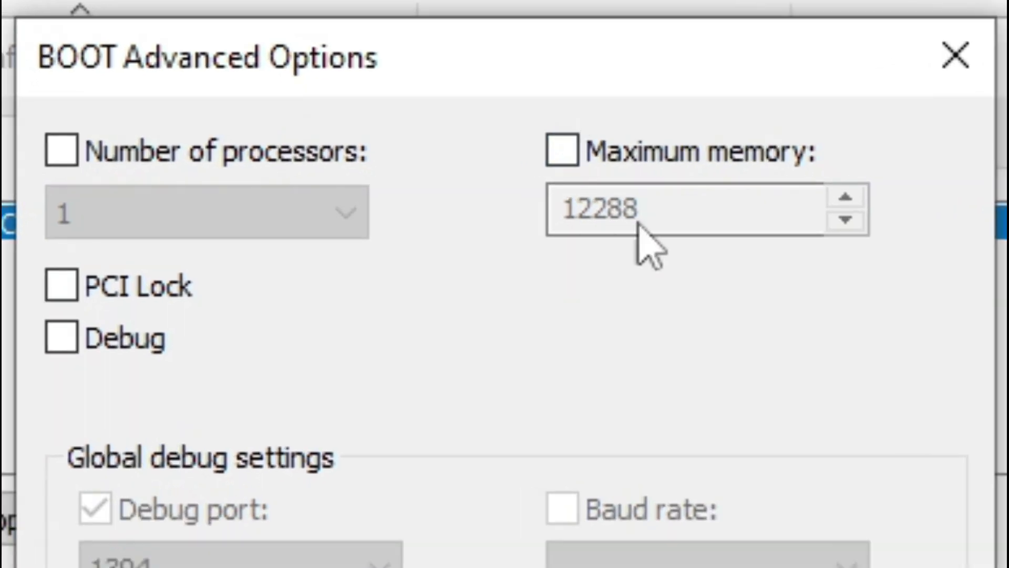
Try limiting processors to 4, then clear that limit and confirm the boot settings.
left_click(50, 154)
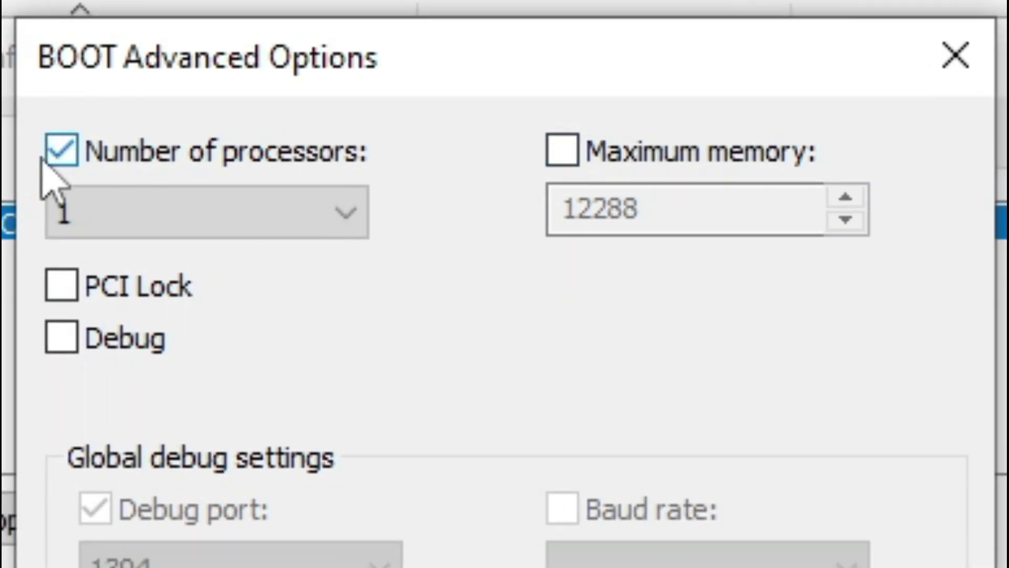
left_click(190, 217)
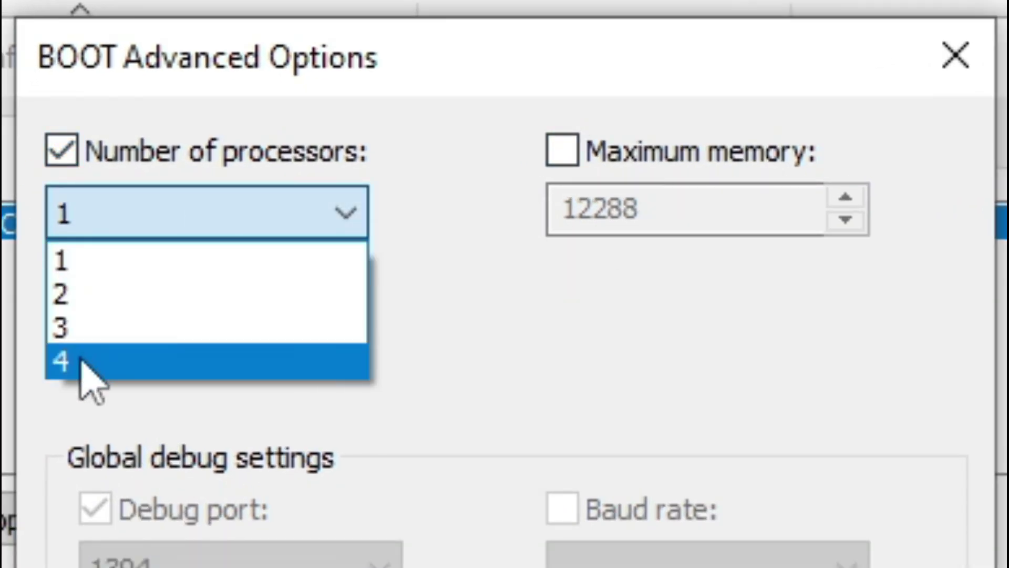
left_click(81, 362)
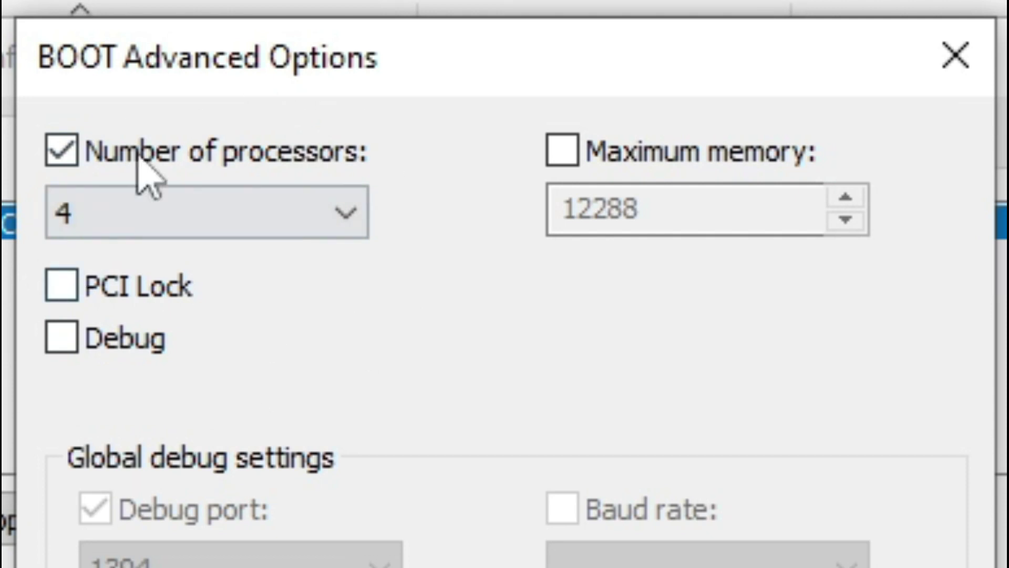
double_click(63, 153)
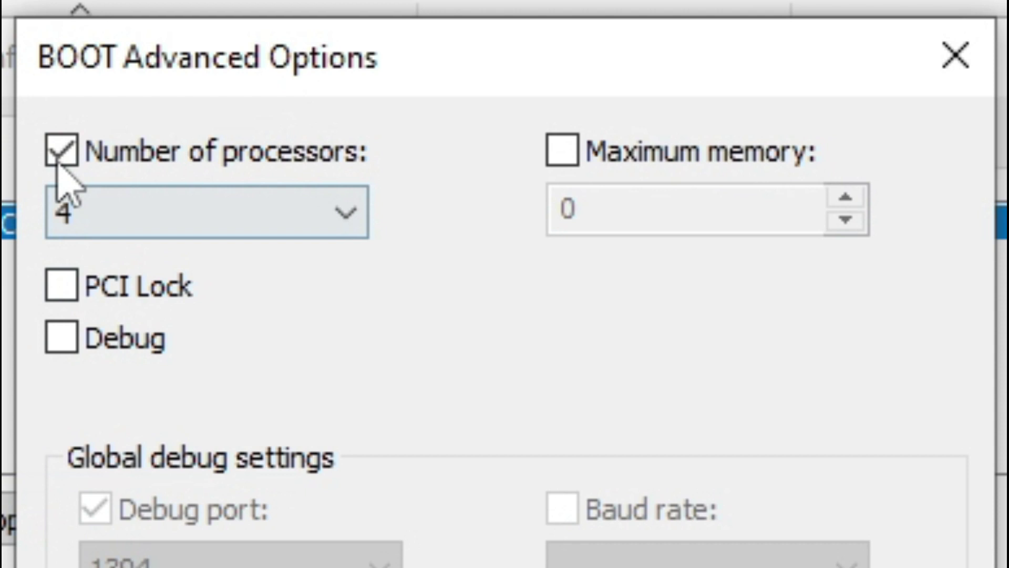
left_click(60, 152)
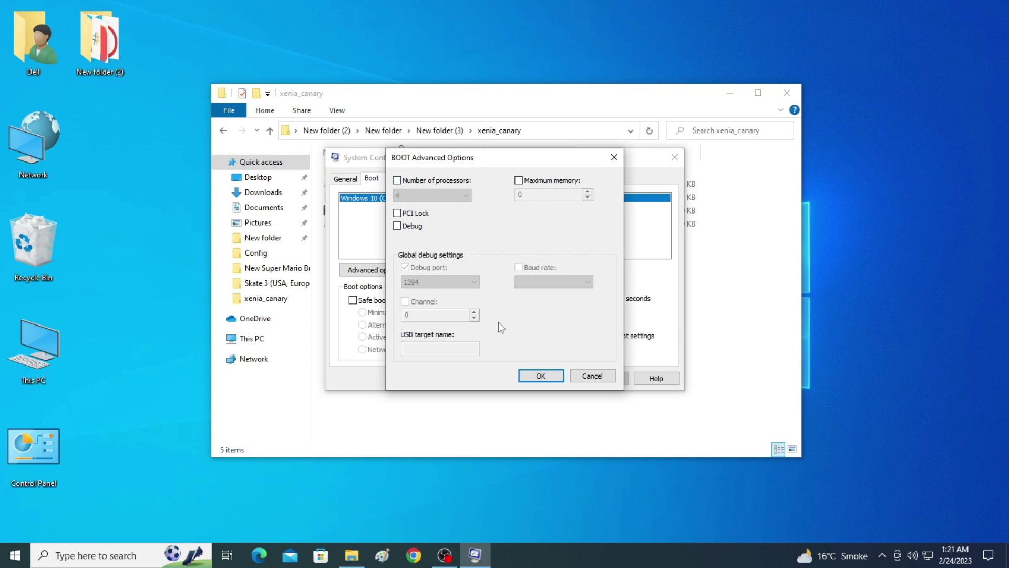
left_click(548, 376)
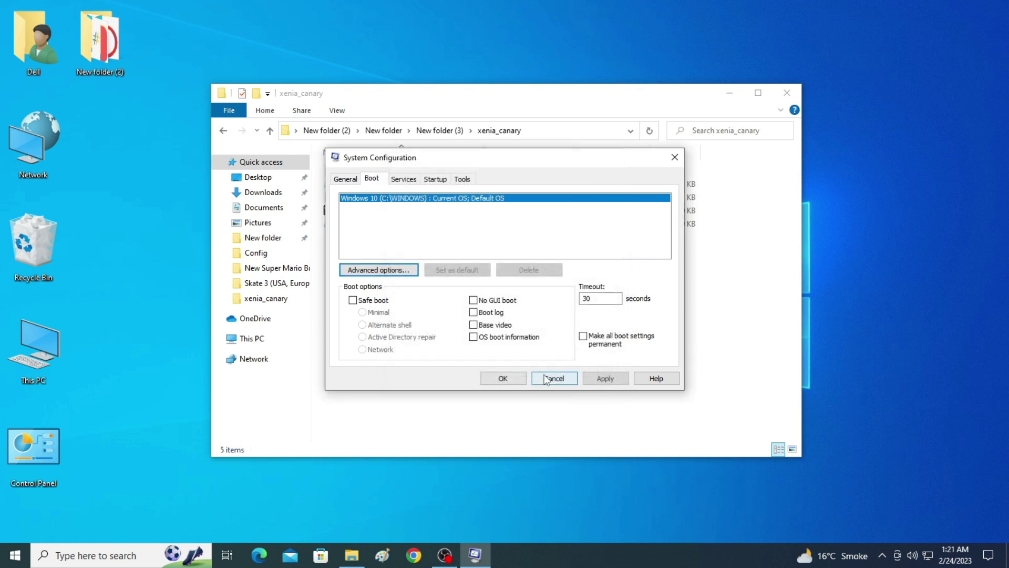
left_click(605, 379)
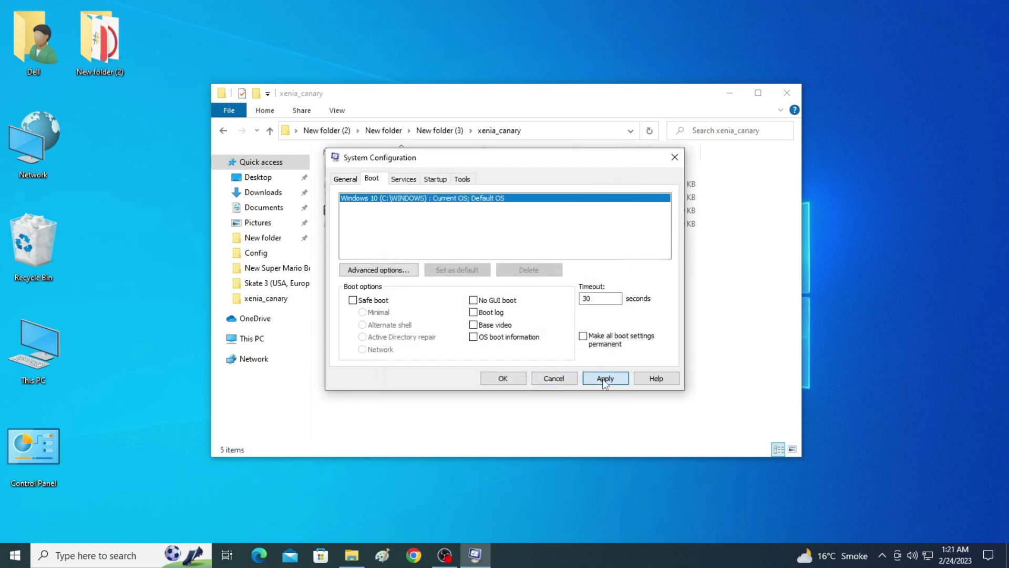
Apply the System Configuration changes and exit without restarting Windows now.
left_click(508, 379)
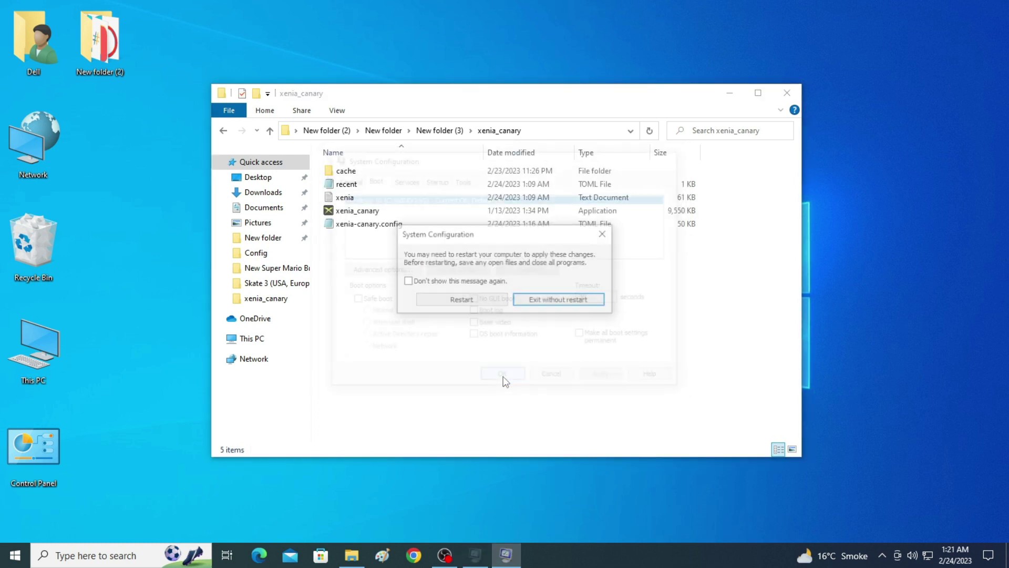
left_click(463, 300)
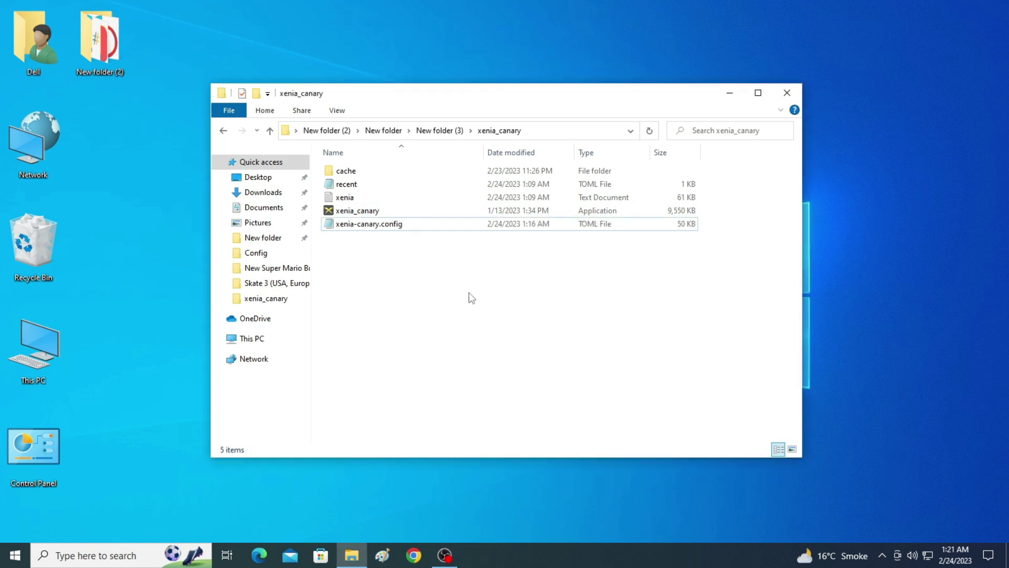